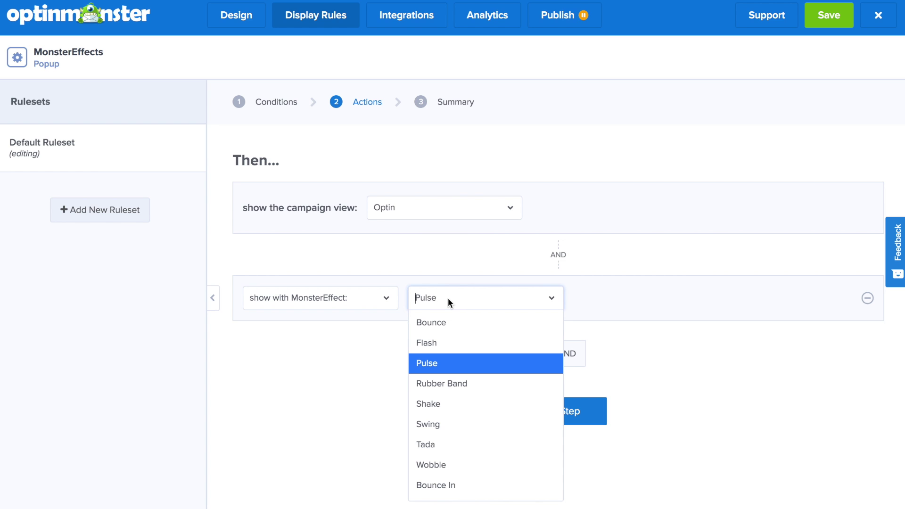
Pick Rubber Band, switch the action to 'show with MonsterEffect', and scroll through the entrance effects
left_click(448, 381)
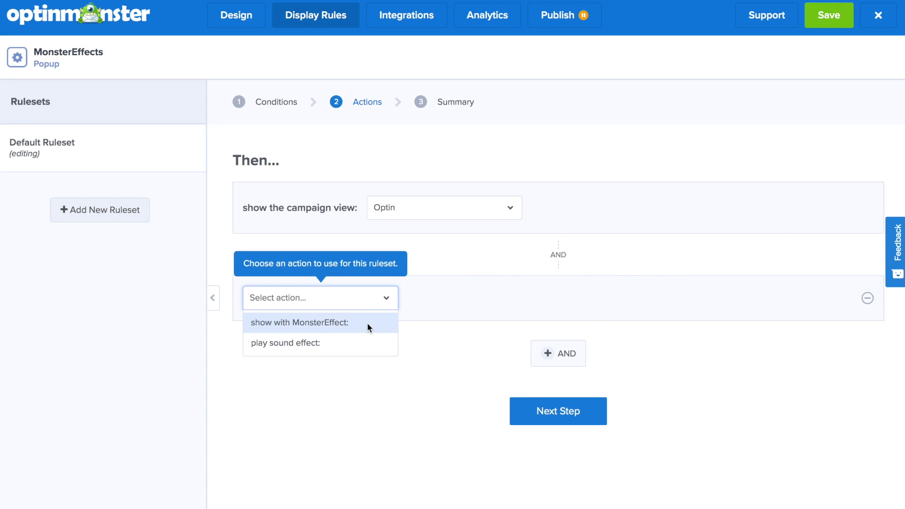
left_click(367, 324)
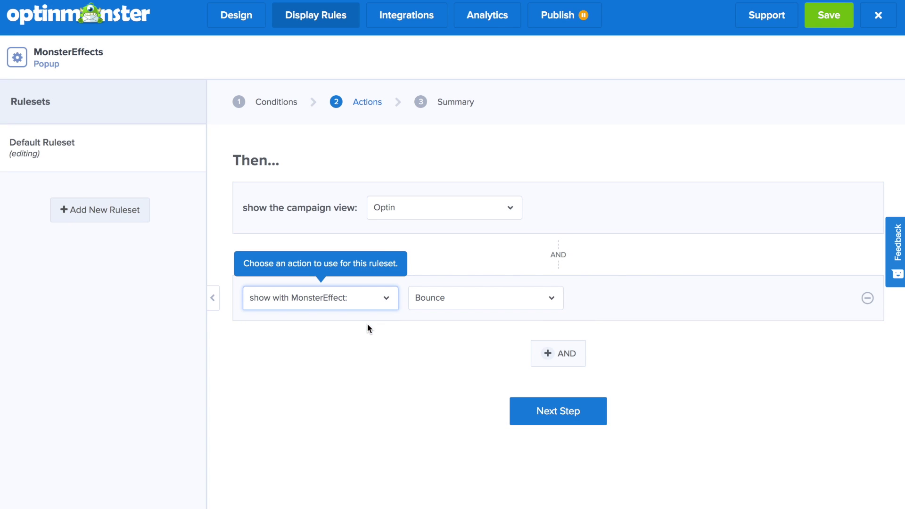
left_click(476, 298)
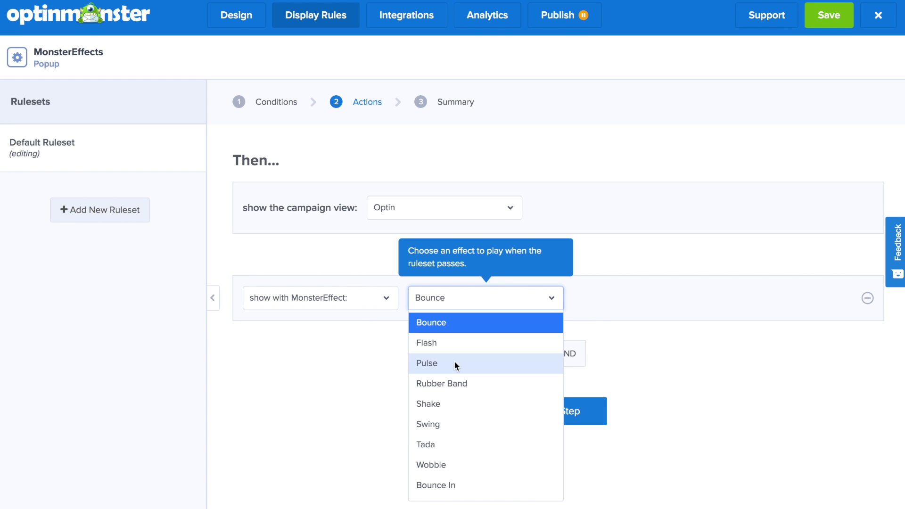
scroll(453, 367, "down", 1)
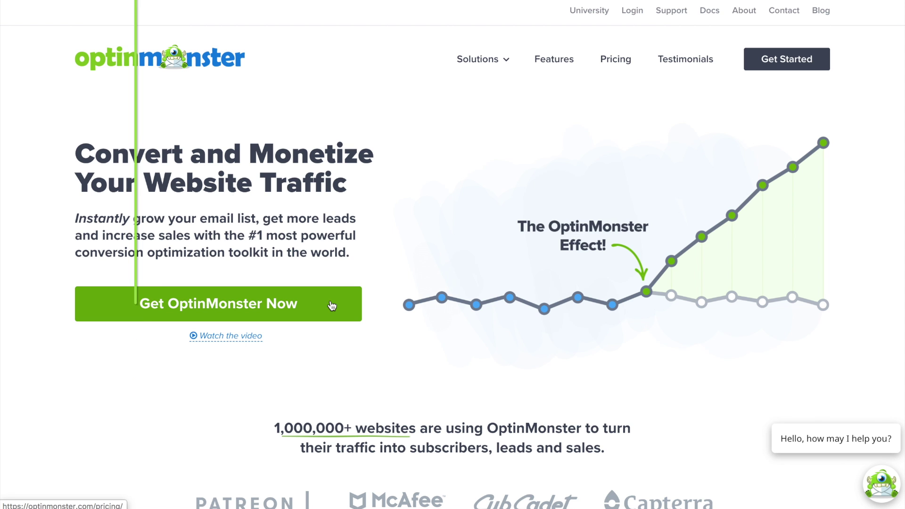
Go to the pricing plans from the homepage's Get OptinMonster Now button
left_click(333, 306)
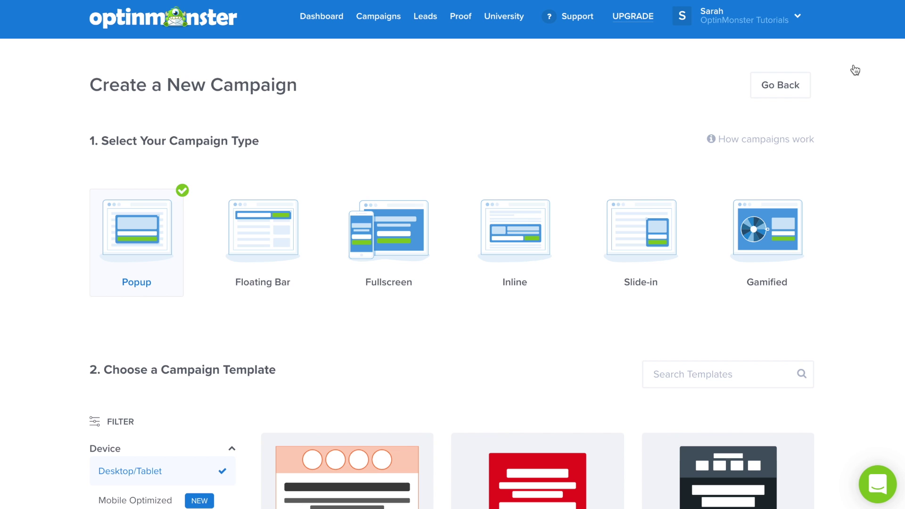
Start a popup from the Launch template and name the campaign MonsterEffects
scroll(858, 112, "down", 5)
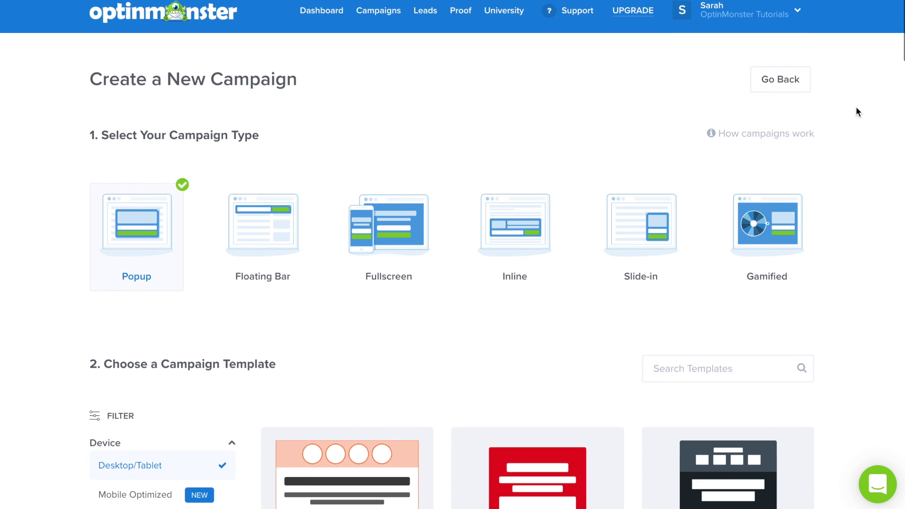
scroll(857, 112, "down", 5)
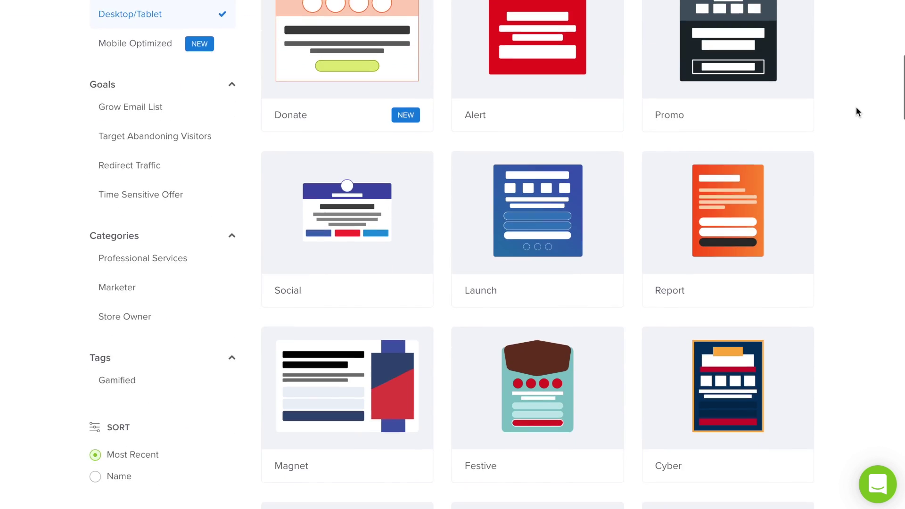
mouse_move(583, 114)
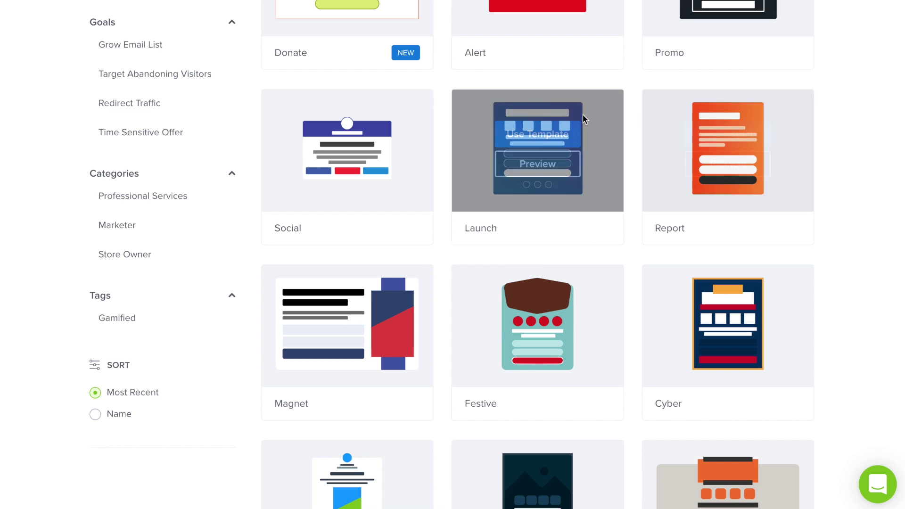
left_click(561, 136)
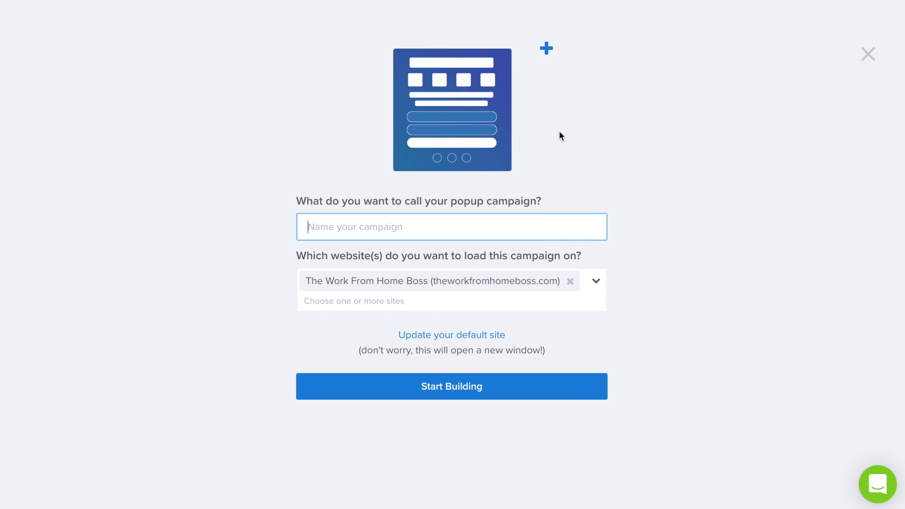
type("MonsterEffects")
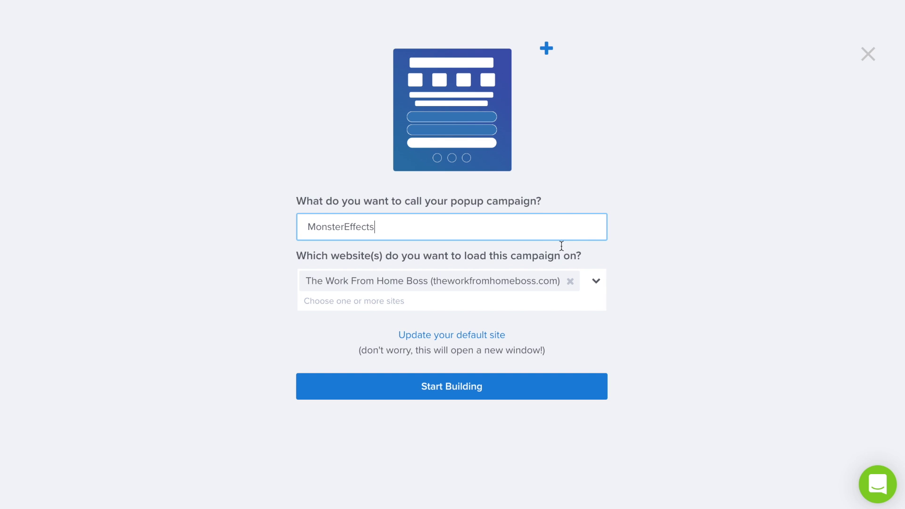
Replace the default website with another site and create the campaign in the builder
left_click(572, 283)
left_click(576, 285)
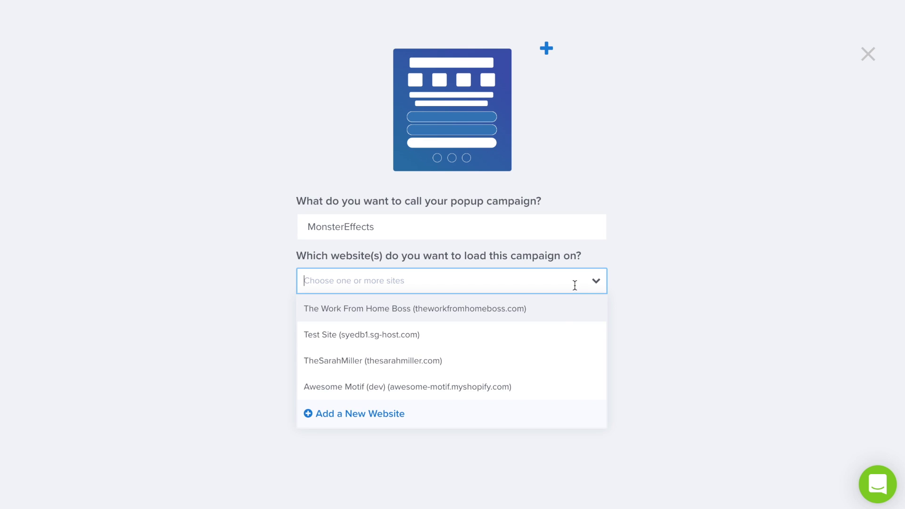
left_click(544, 360)
left_click(661, 338)
left_click(573, 363)
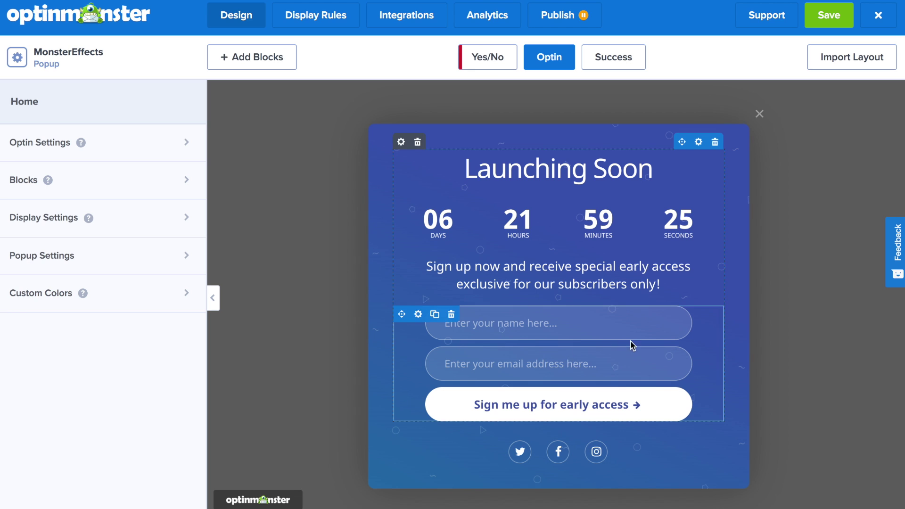
Change the headline to 'Hold up! Grab your Cheat Sheet!' at font size 36
left_click(649, 179)
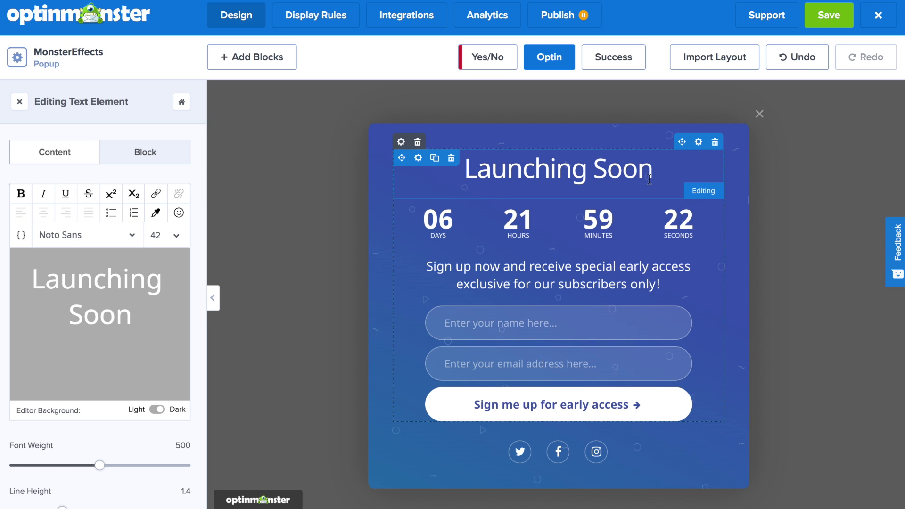
left_click(139, 316)
left_click_drag(139, 316, 39, 294)
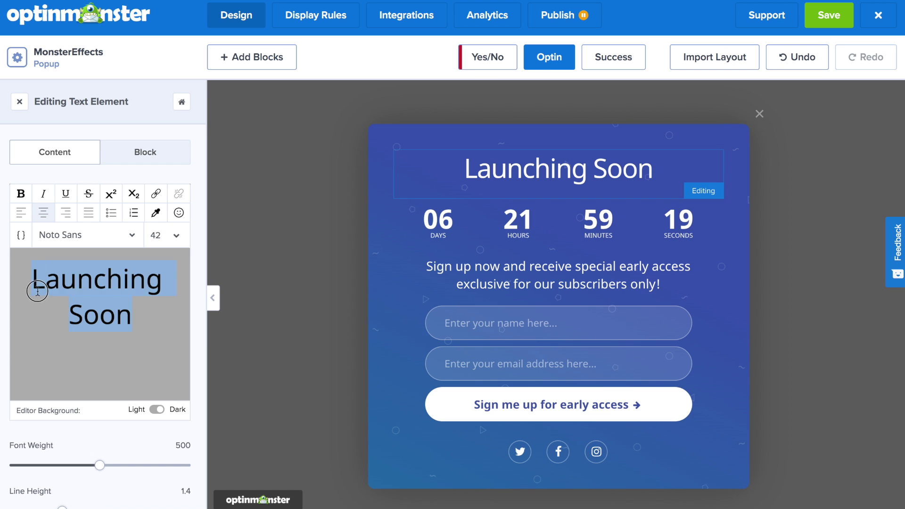
type("Hold up!")
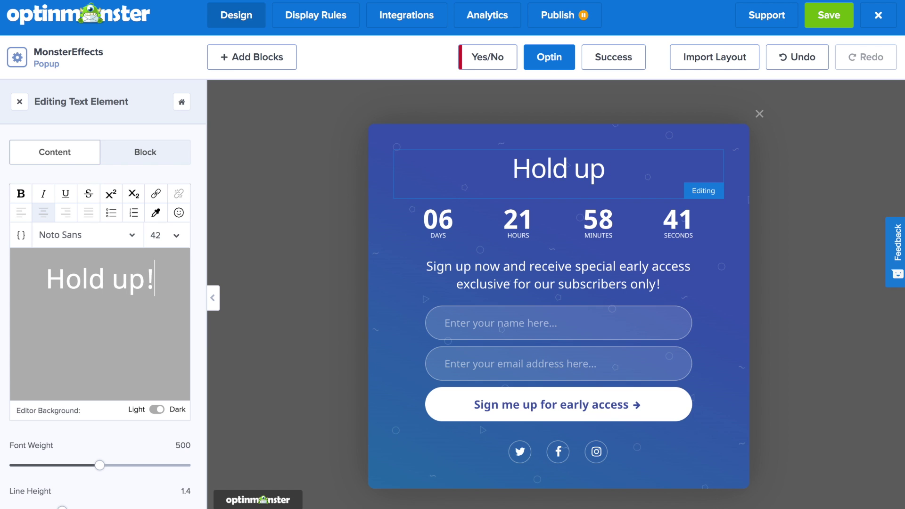
type(" Grab ")
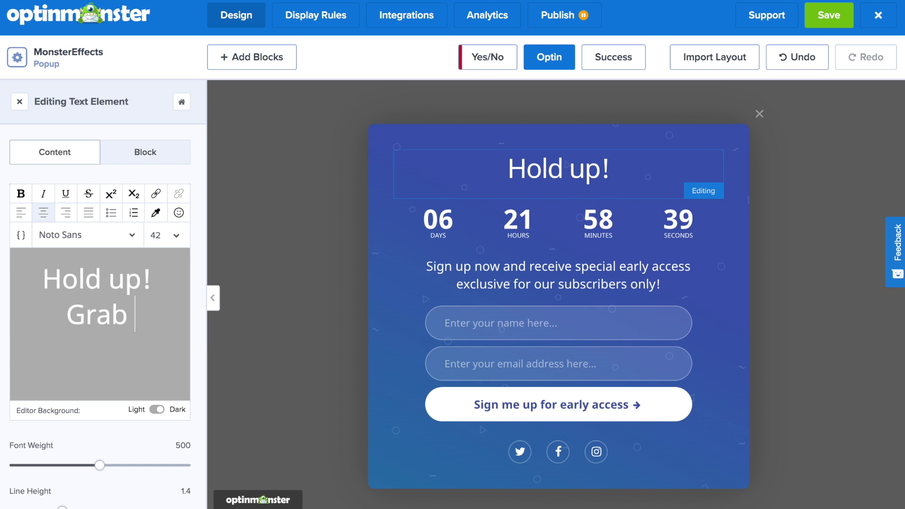
type("your C")
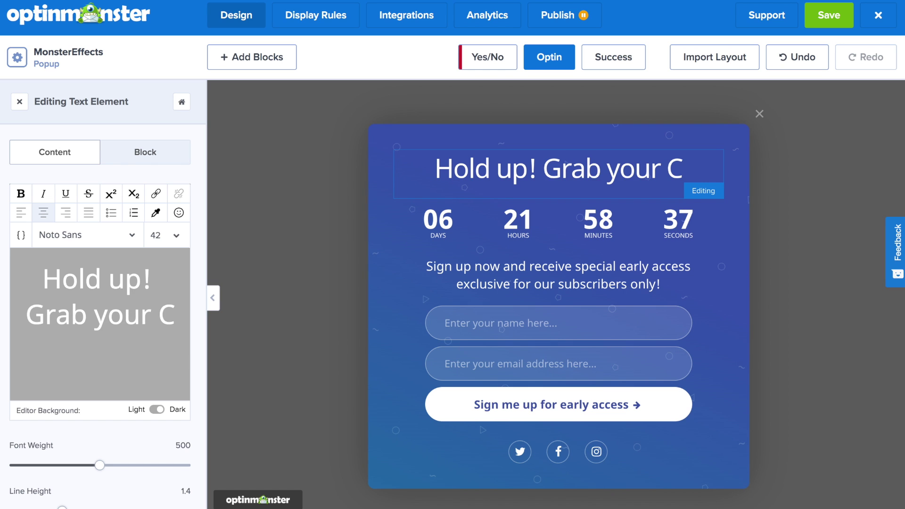
type("heat Sheet!")
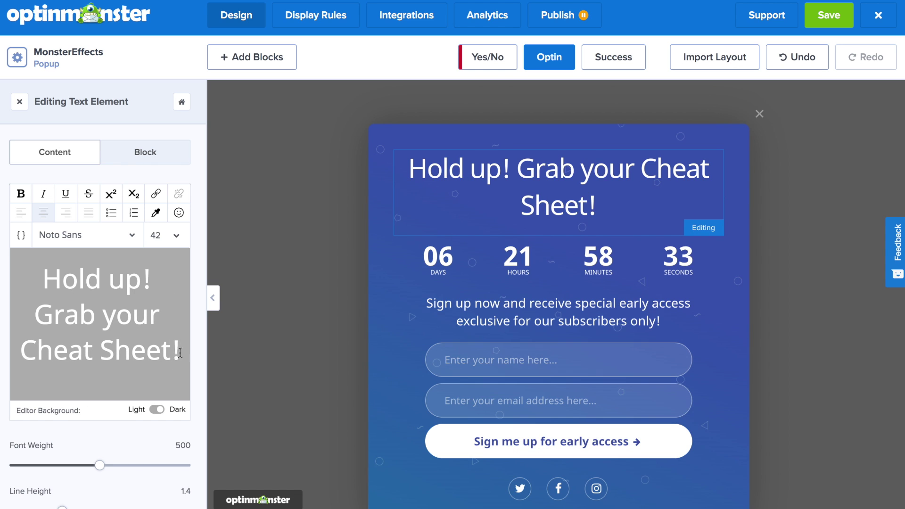
left_click_drag(180, 353, 33, 293)
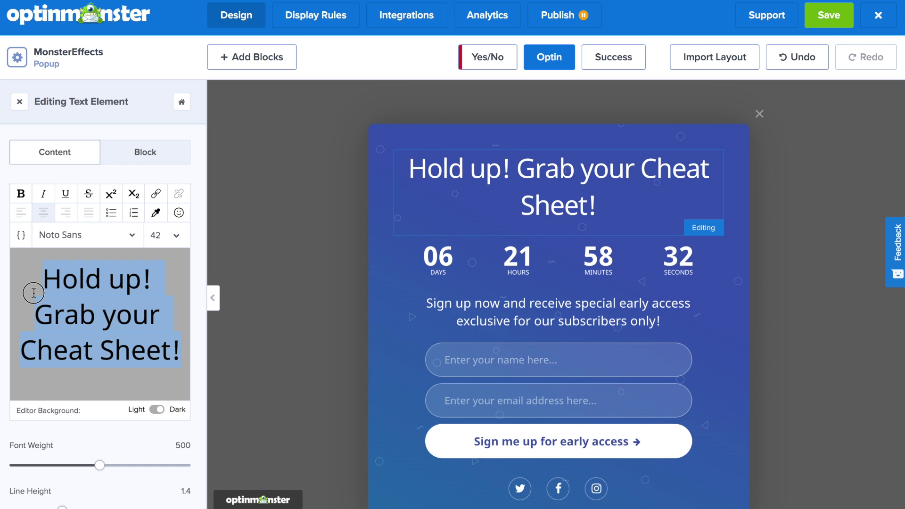
left_click(174, 242)
scroll(176, 354, "down", 6)
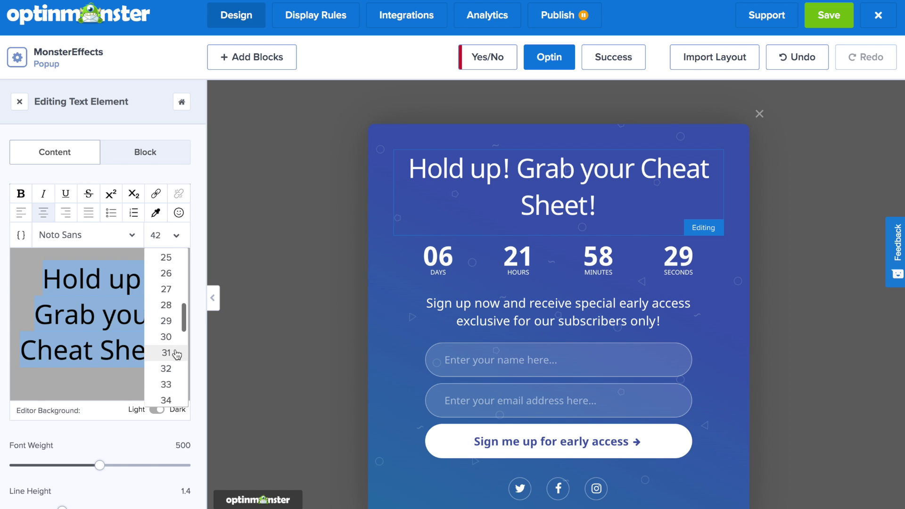
scroll(177, 354, "down", 3)
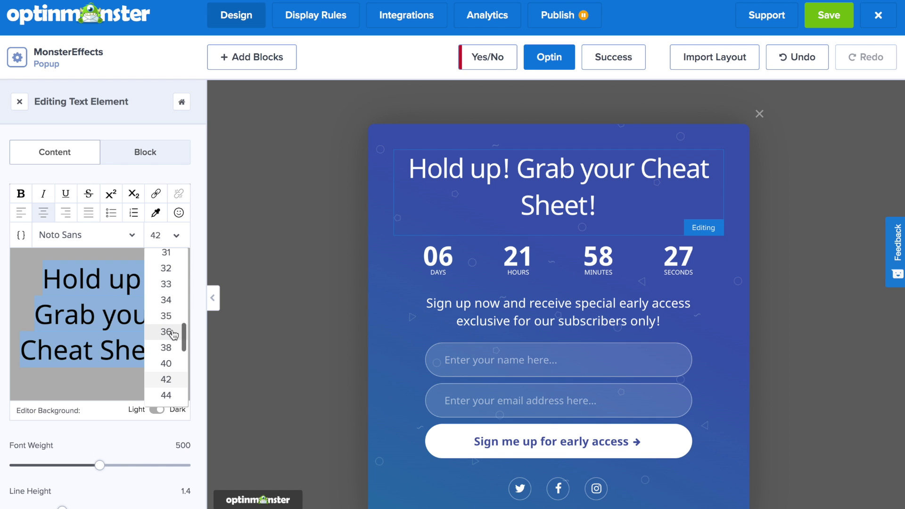
left_click(171, 332)
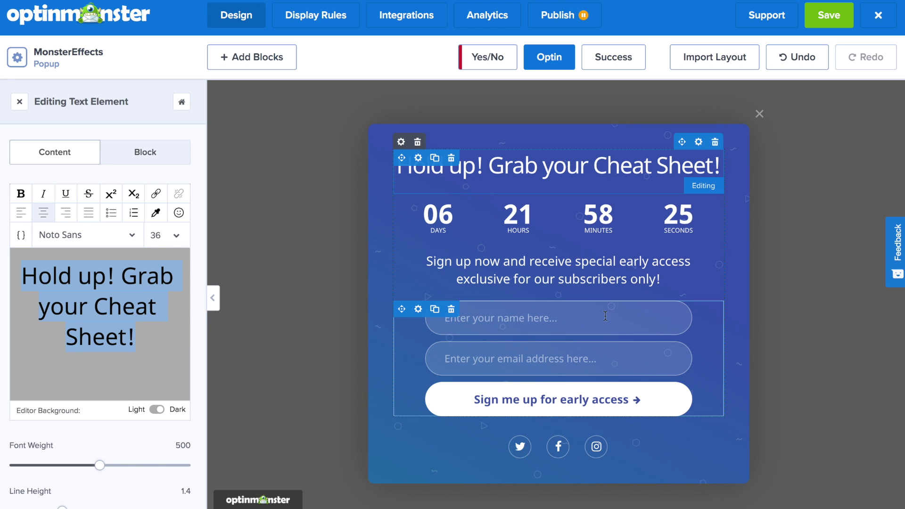
Delete the countdown timer block from the popup
left_click(692, 229)
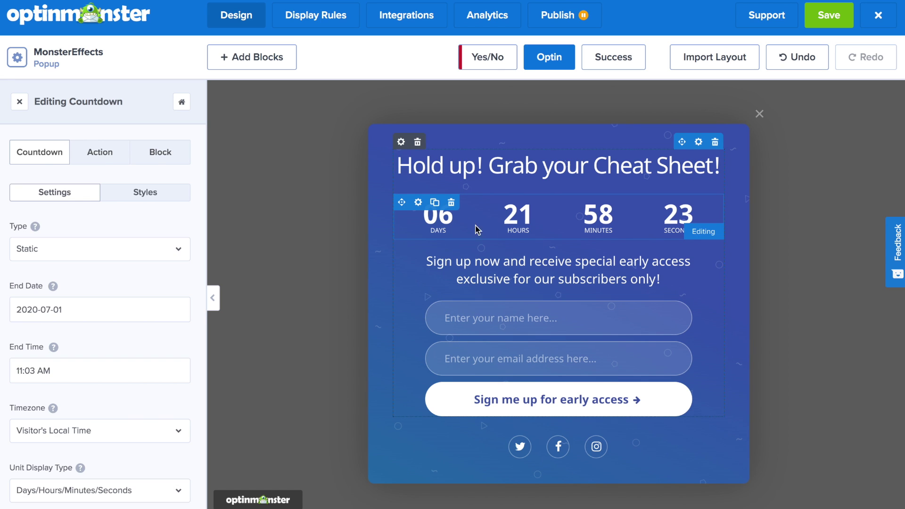
left_click(451, 203)
left_click(569, 297)
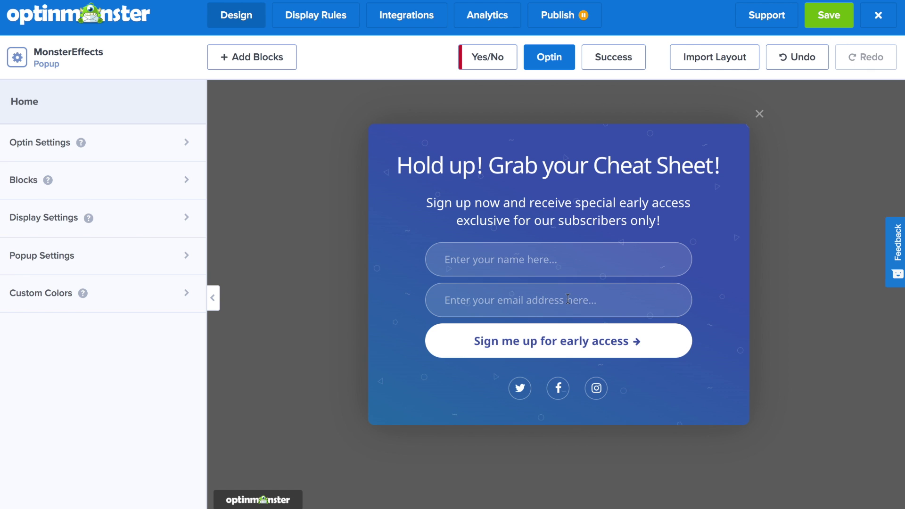
left_click(640, 218)
Rewrite the subtitle as the free-gift message, set the button to 'Download my cheat sheet', and show Success view
left_click_drag(156, 322, 21, 268)
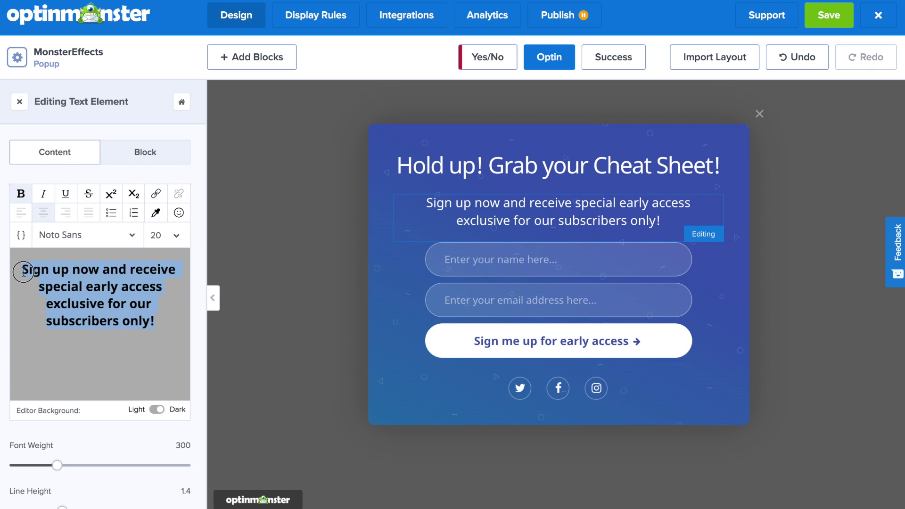
type("You were on your way out, but don't leave with")
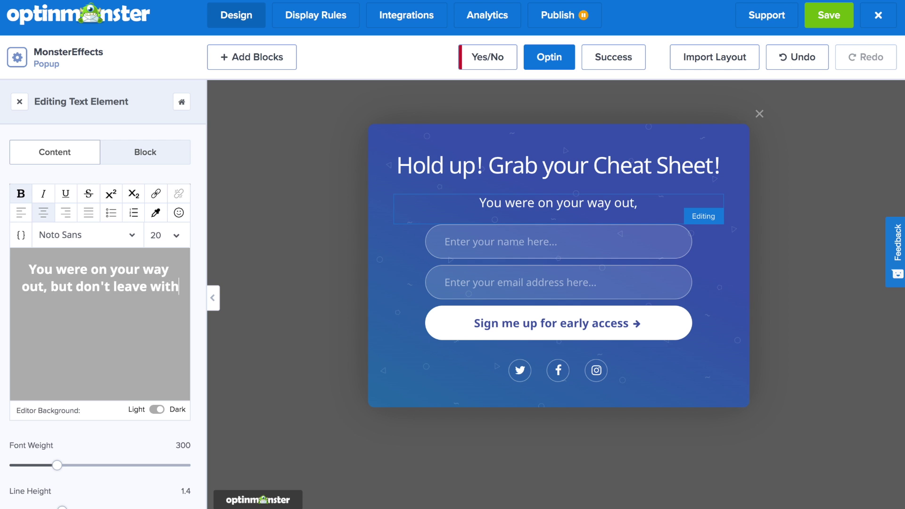
type("out your free fift from me!")
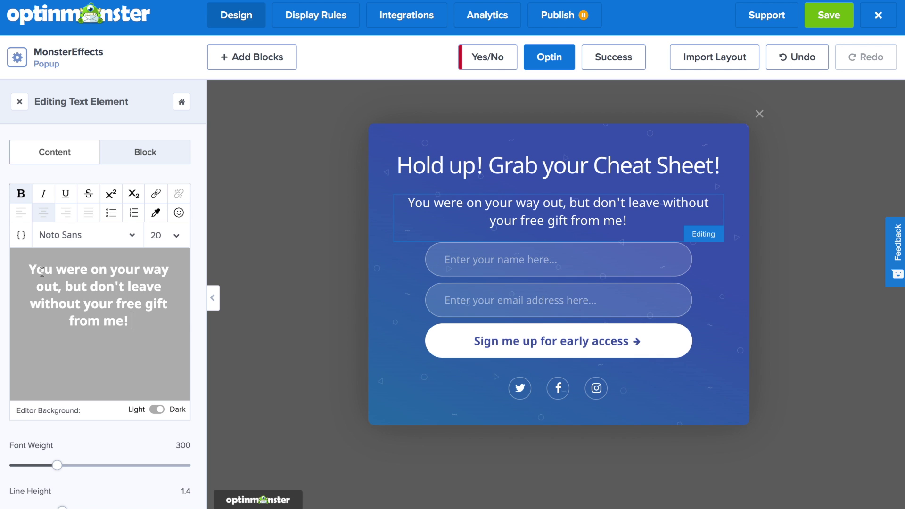
left_click(462, 352)
triple_click(135, 214)
type("Download m")
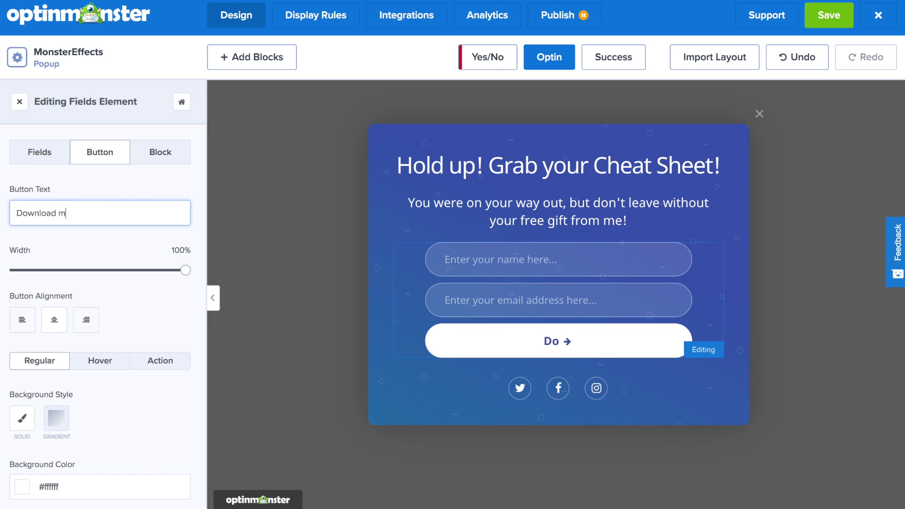
type("y cheat sheet")
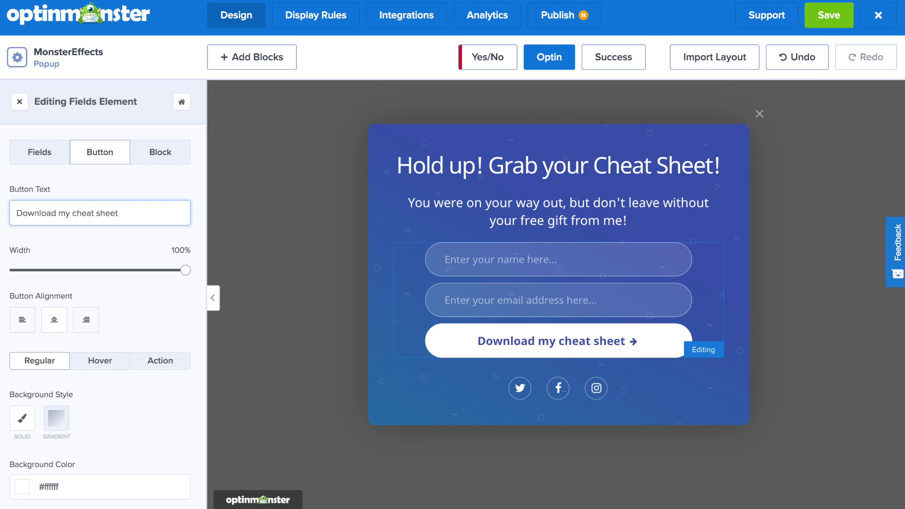
left_click(628, 60)
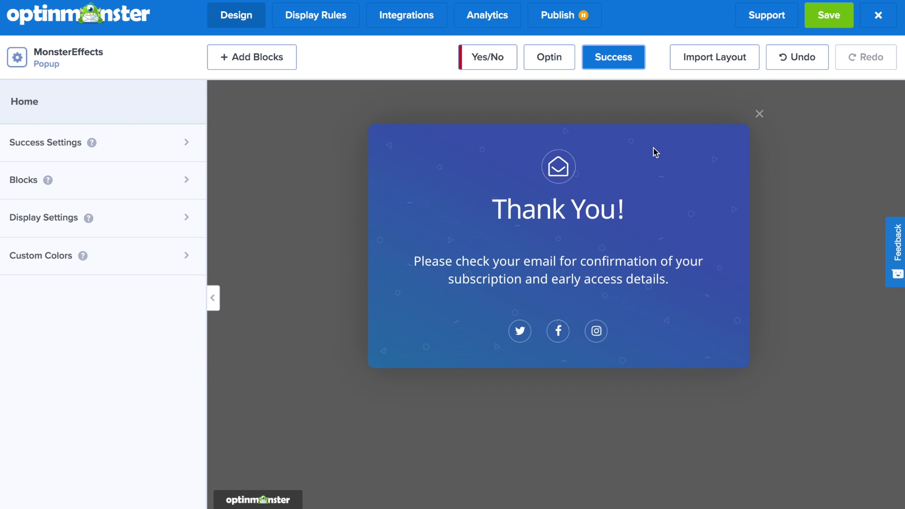
left_click(325, 17)
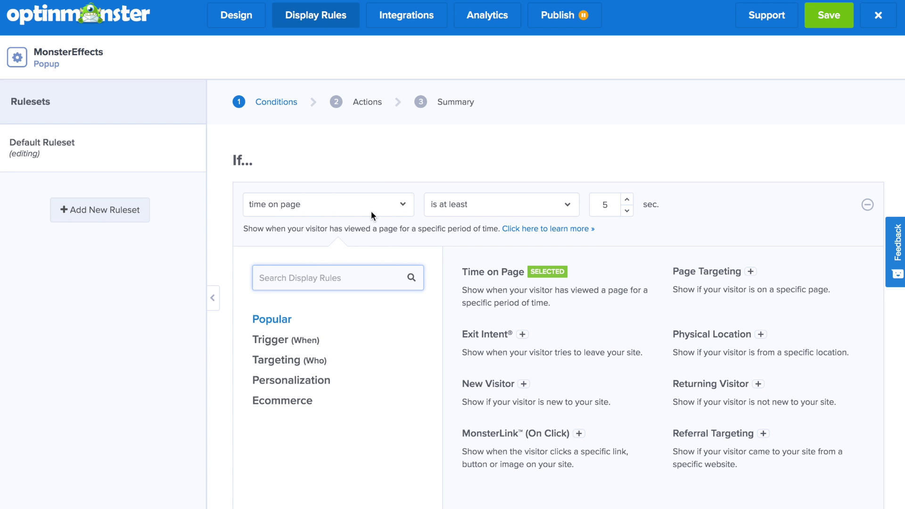
Trigger the popup on Exit Intent and restrict it to the homepage only
left_click(471, 333)
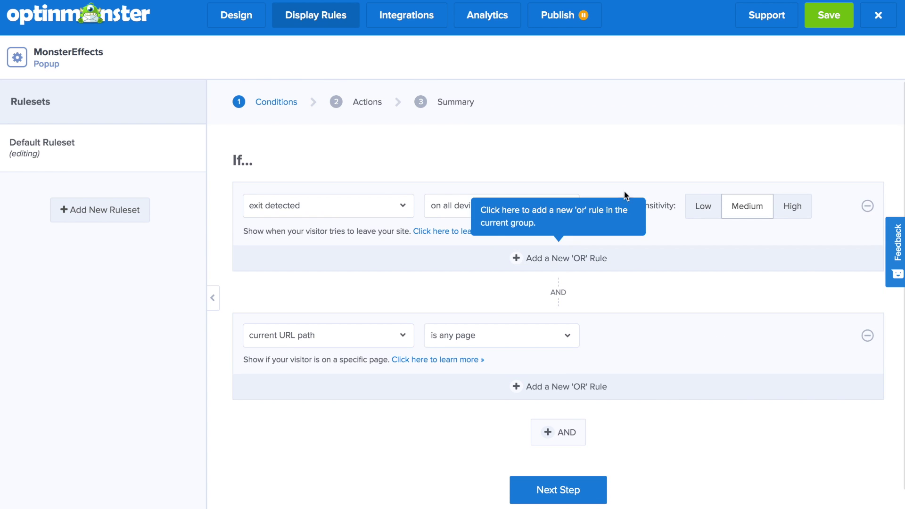
left_click(487, 338)
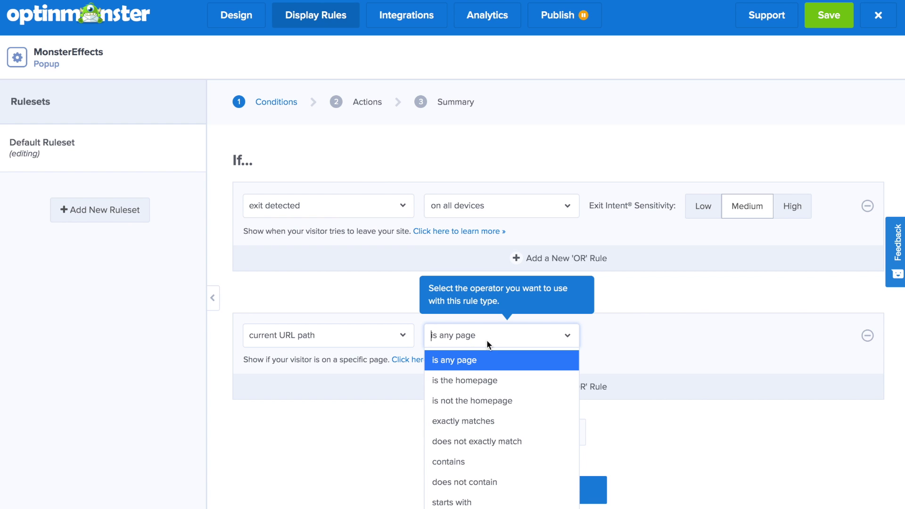
left_click(476, 380)
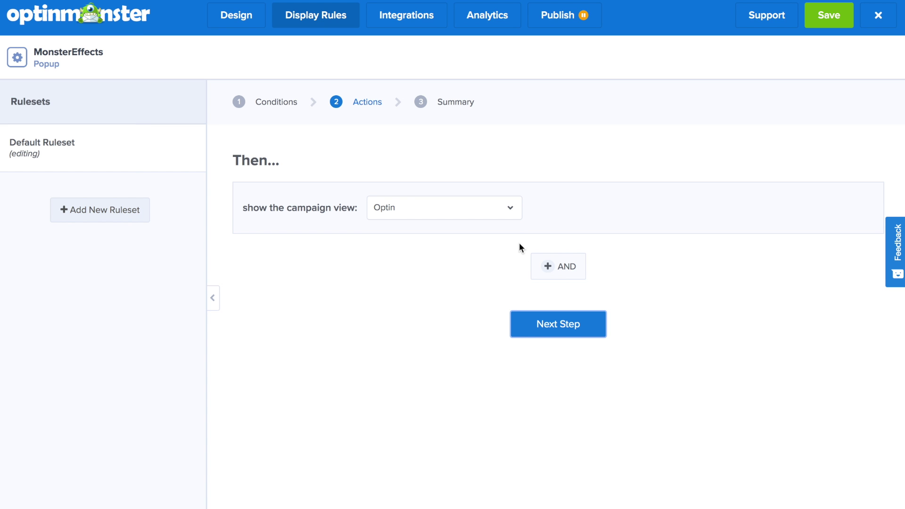
Keep the Optin view and add a second action showing it with a MonsterEffect, defaulting to Bounce
left_click(511, 213)
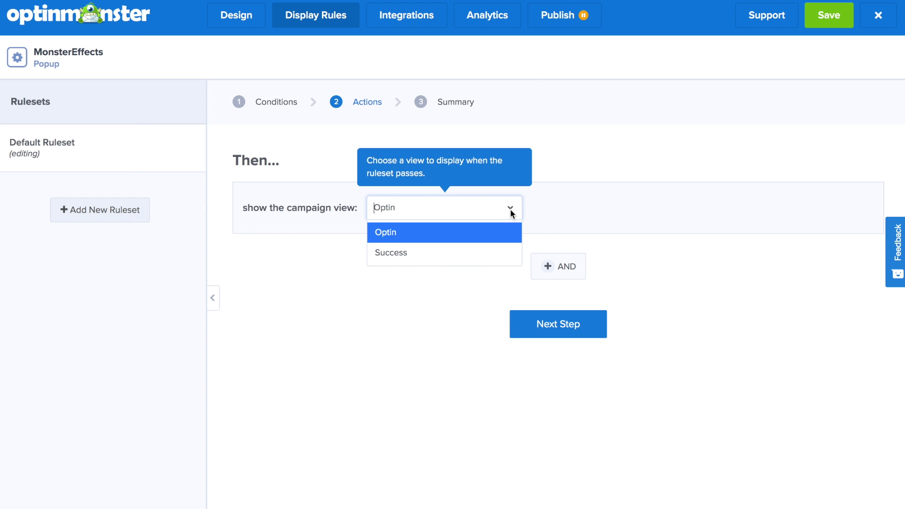
left_click(508, 236)
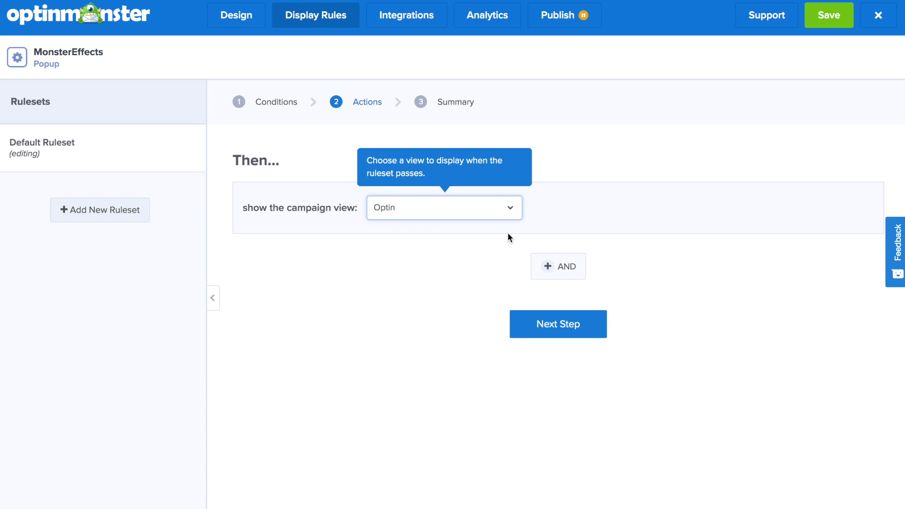
left_click(565, 271)
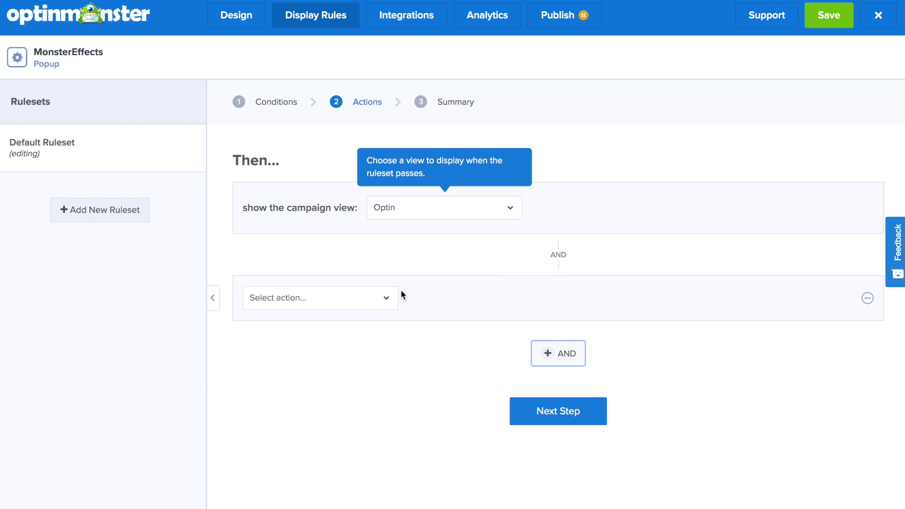
left_click(390, 298)
left_click(366, 322)
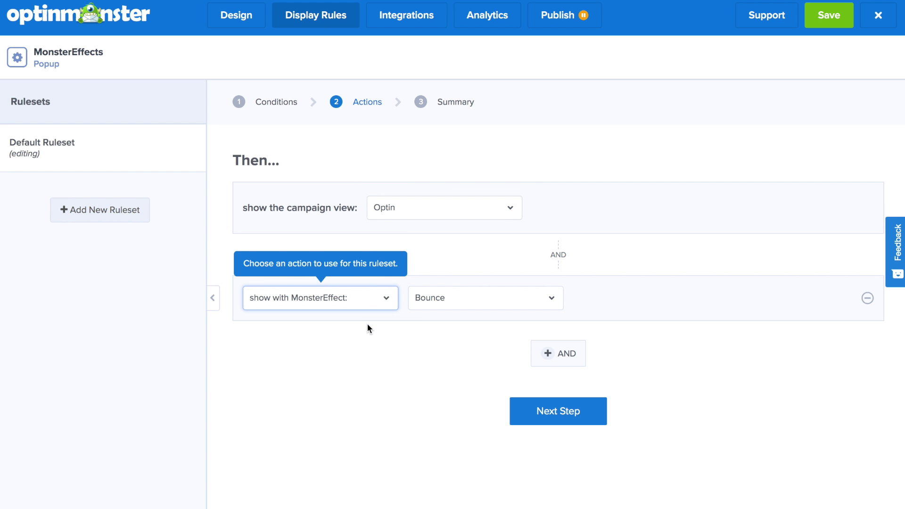
left_click(475, 302)
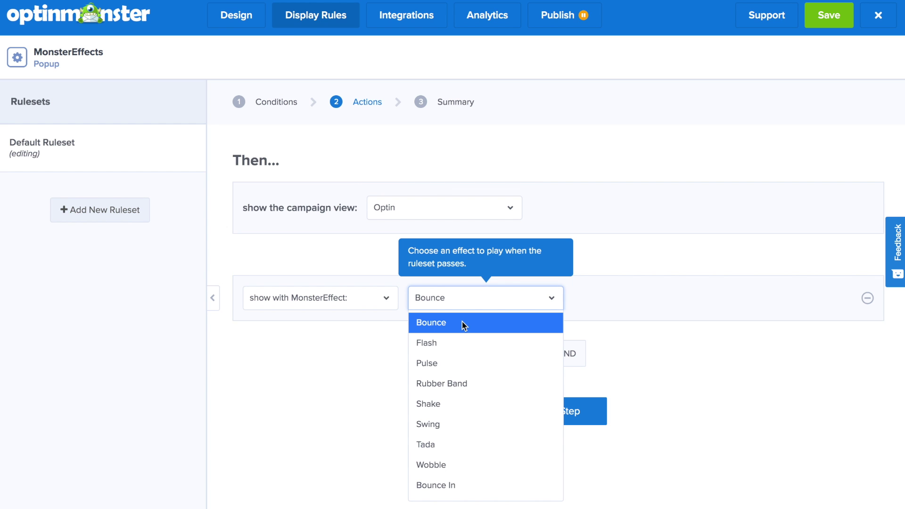
Try the Flash, Rubber Band and Shake entrance effects, previewing each on the popup
left_click(463, 343)
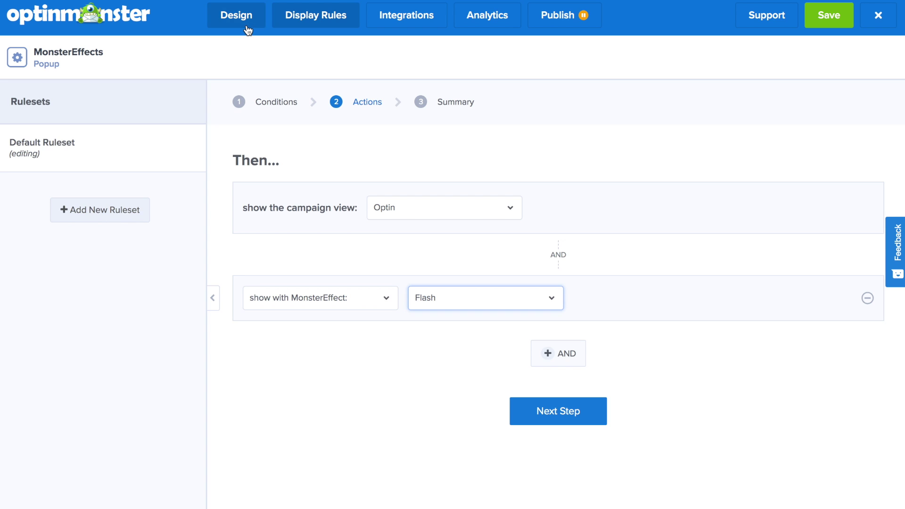
left_click(248, 30)
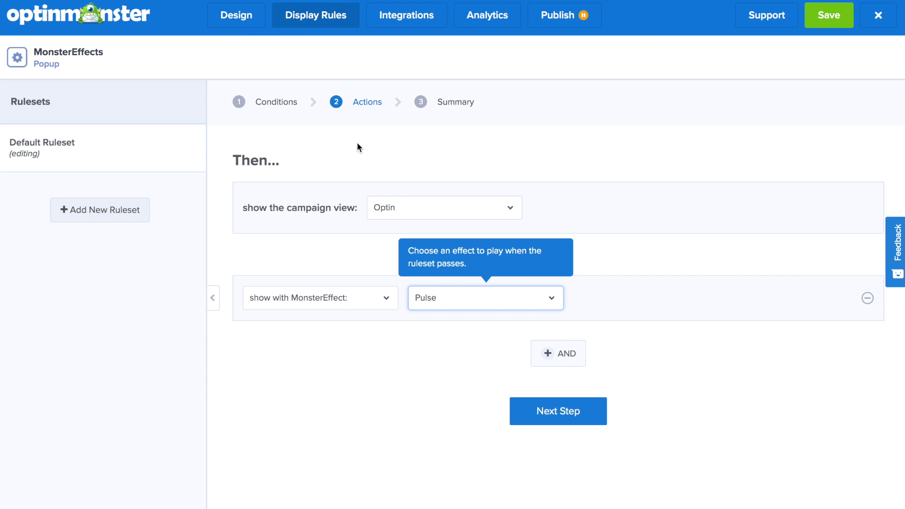
left_click(255, 24)
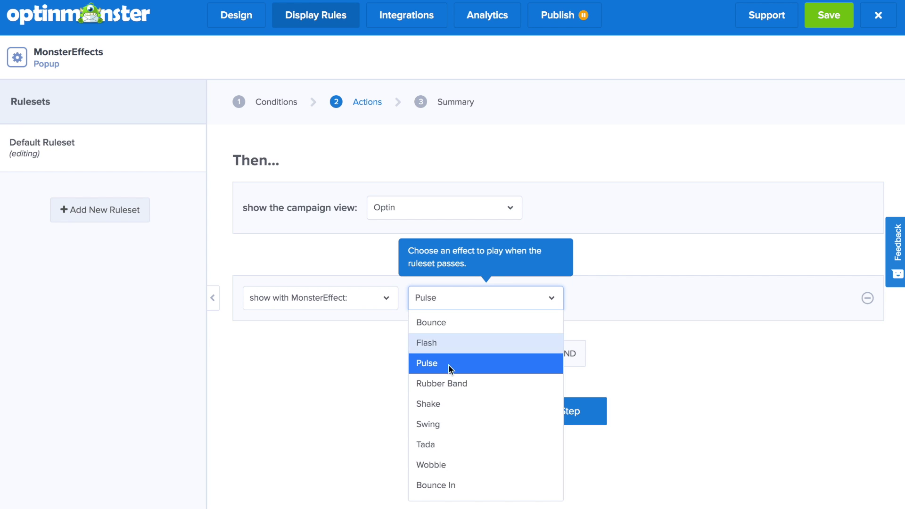
left_click(448, 383)
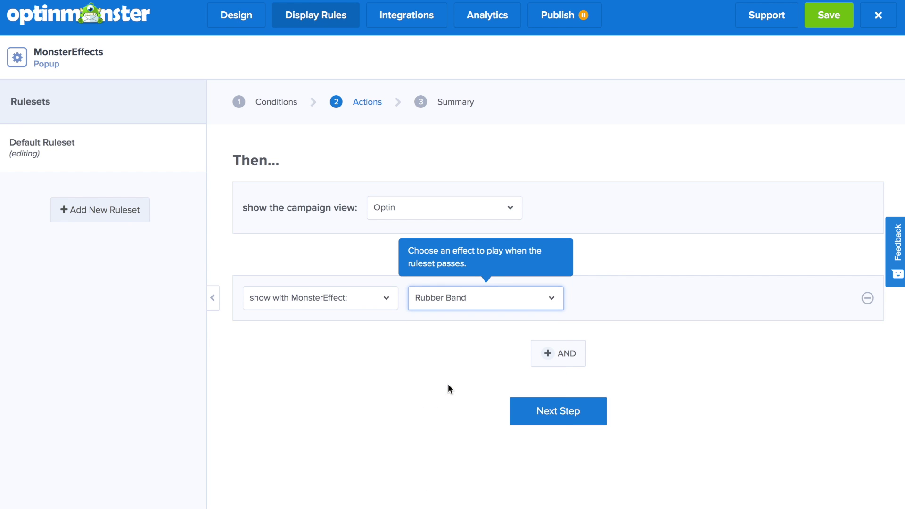
left_click(259, 15)
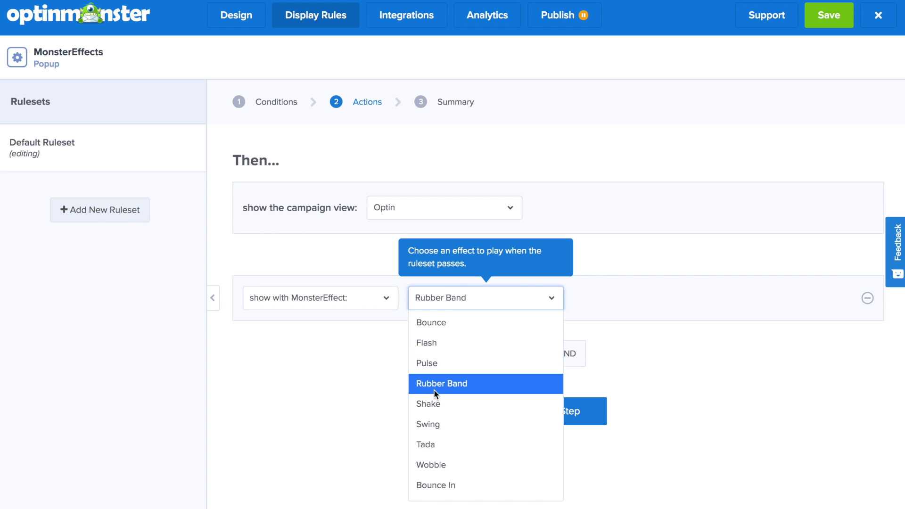
left_click(435, 405)
left_click(234, 23)
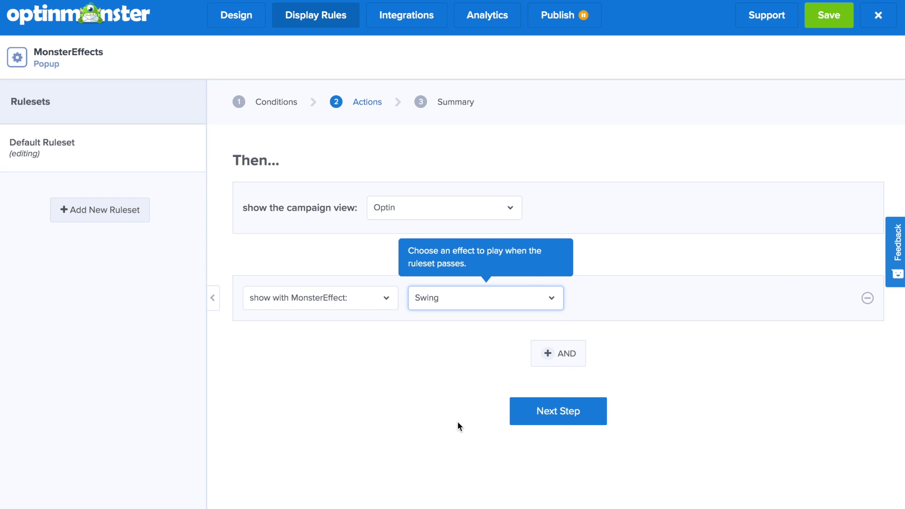
Preview Swing and Wobble, then switch the effect to Bounce In (Down)
left_click(235, 18)
left_click(224, 13)
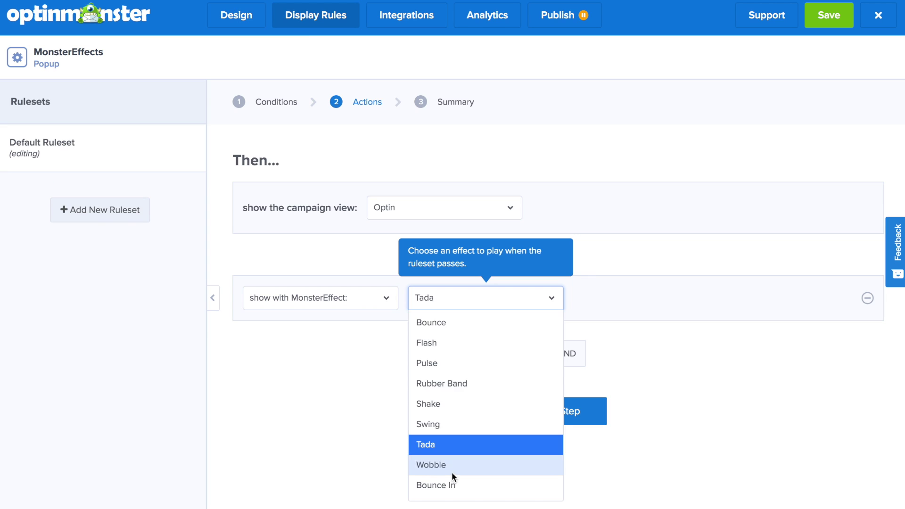
left_click(453, 467)
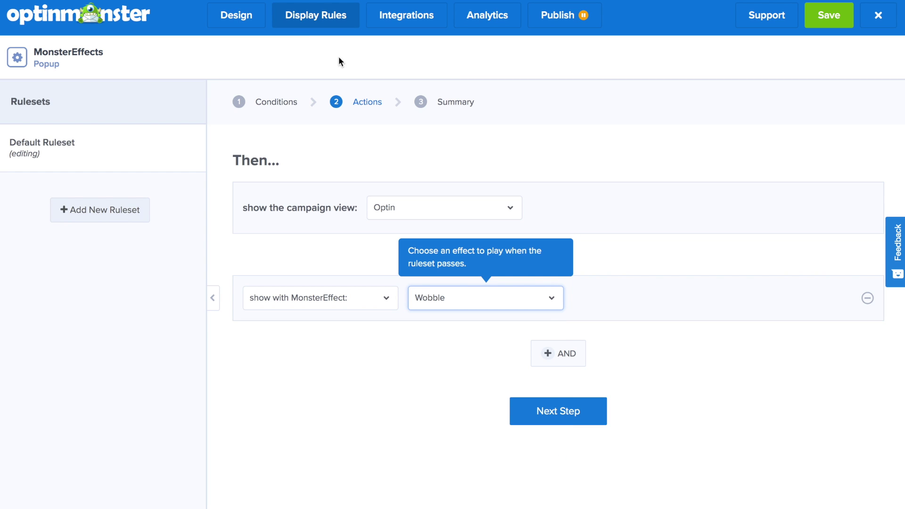
left_click(235, 12)
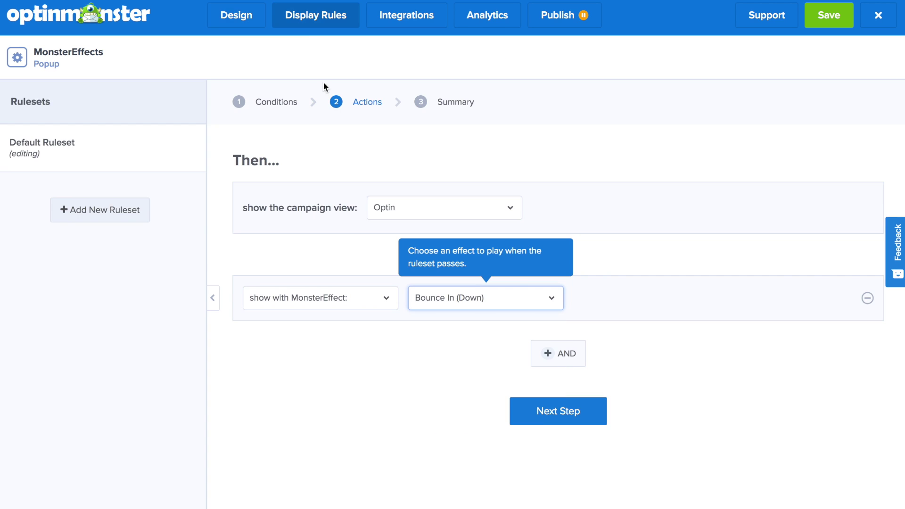
left_click(235, 19)
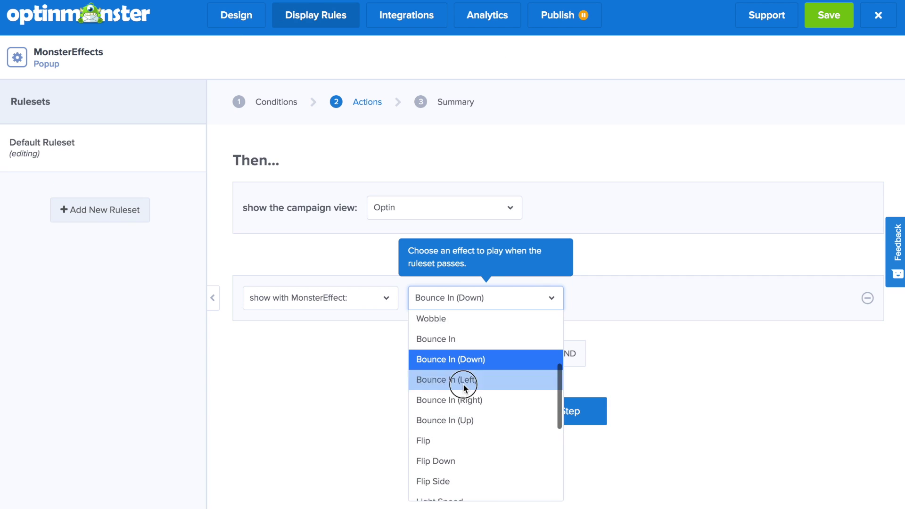
left_click(463, 380)
Preview Bounce In, then the Flip, Flip Down and Flip Side entrance effects
left_click(231, 18)
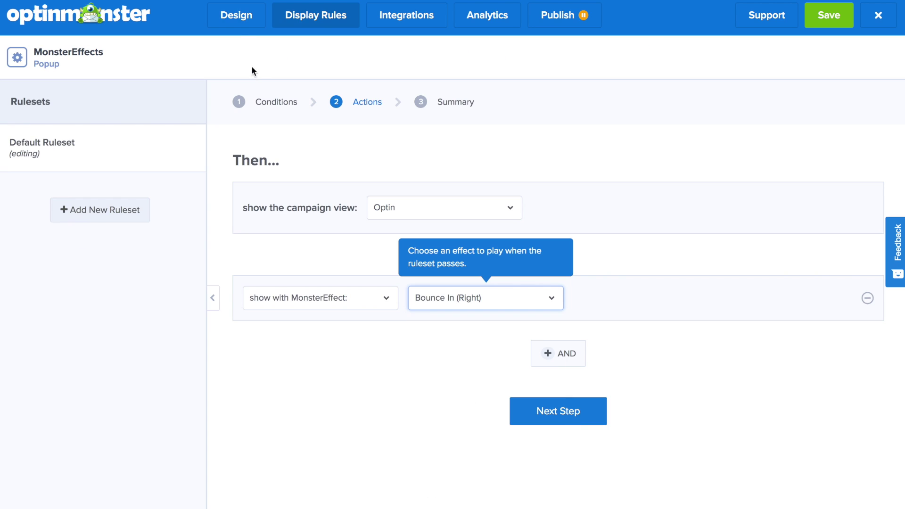
left_click(239, 17)
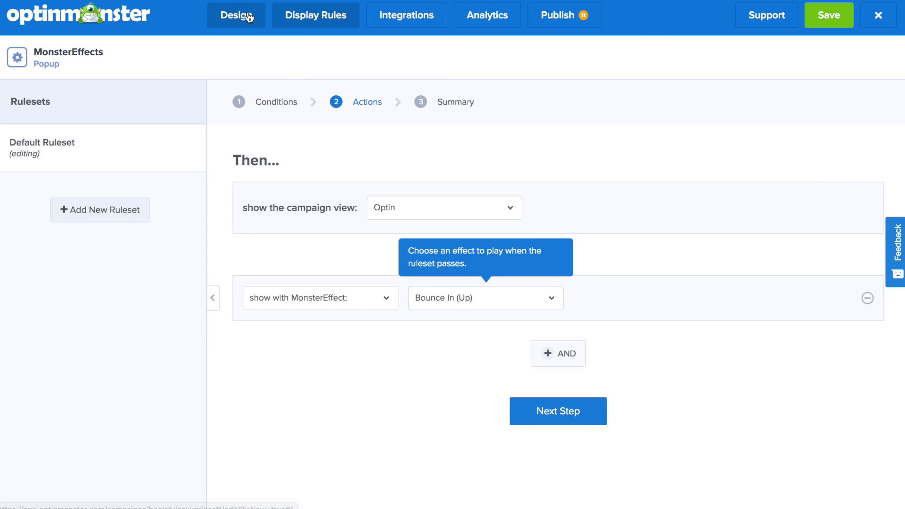
left_click(248, 18)
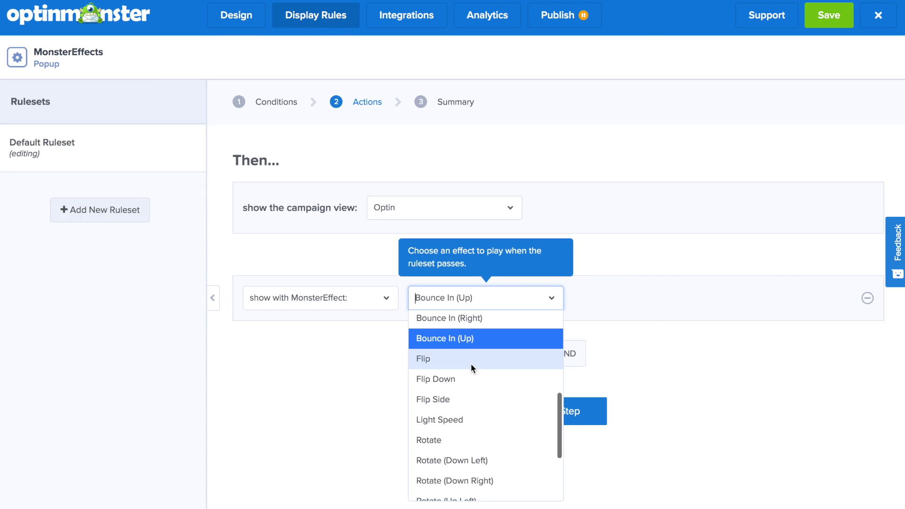
left_click(472, 364)
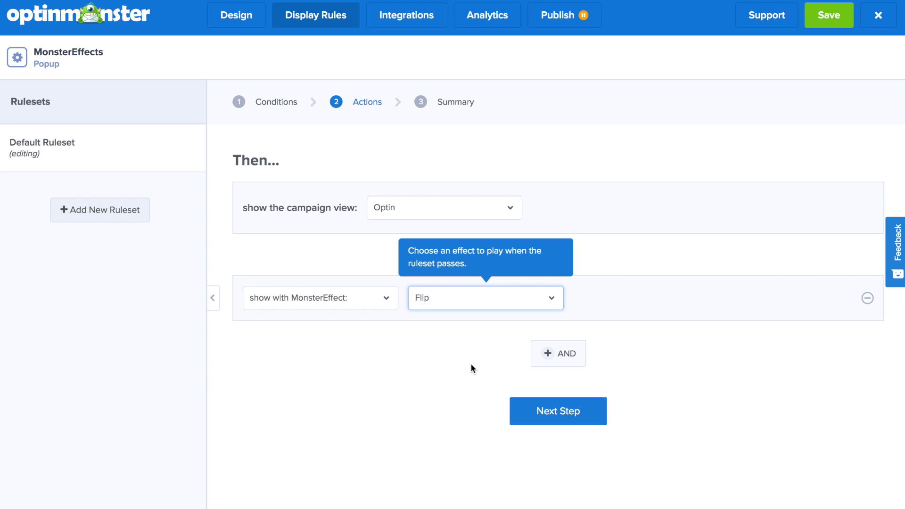
left_click(234, 17)
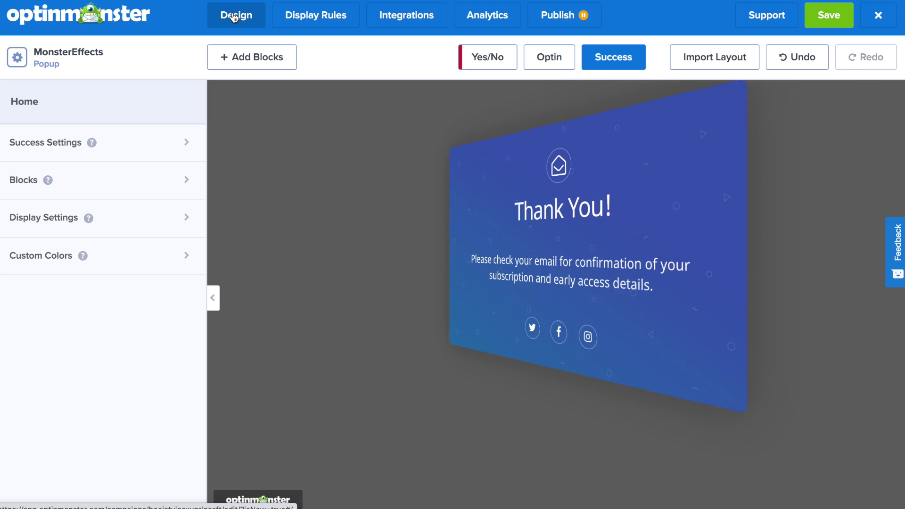
left_click(291, 24)
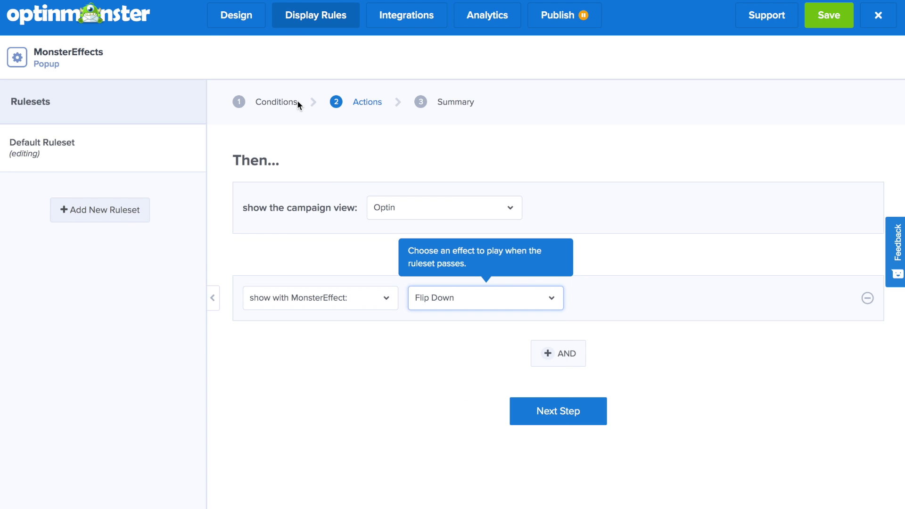
left_click(228, 20)
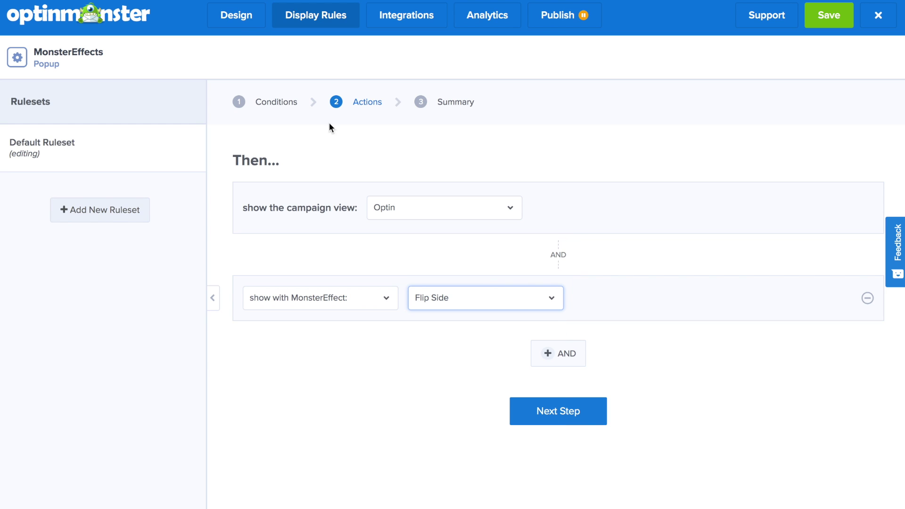
left_click(249, 23)
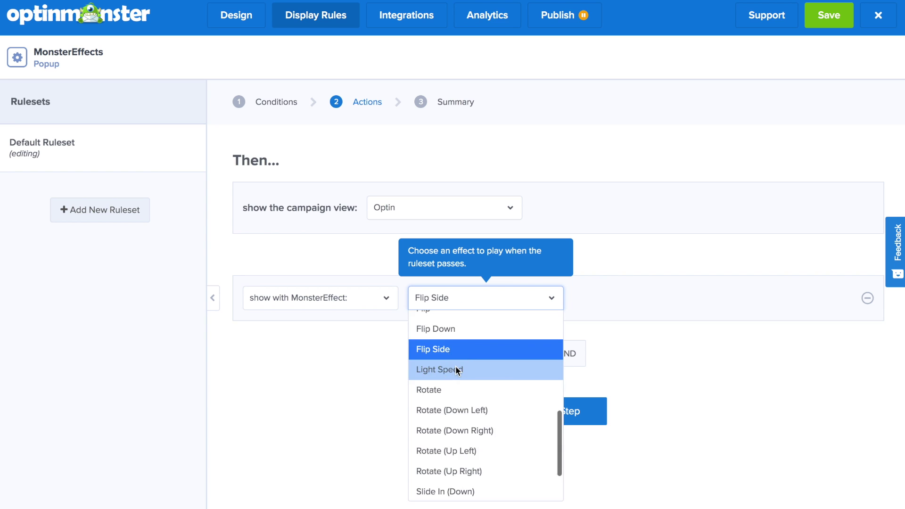
Preview Light Speed, Rotate and the Slide In variants, settling on Roll In
left_click(455, 367)
left_click(235, 24)
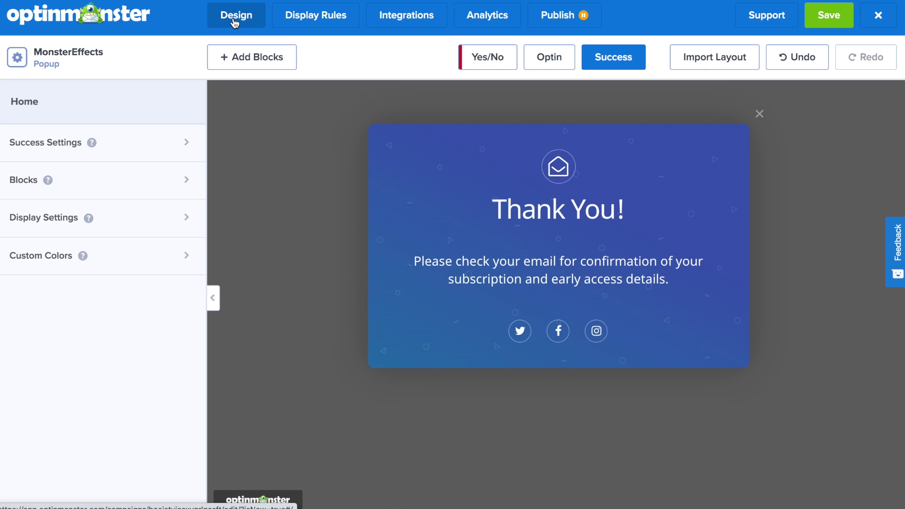
left_click(299, 24)
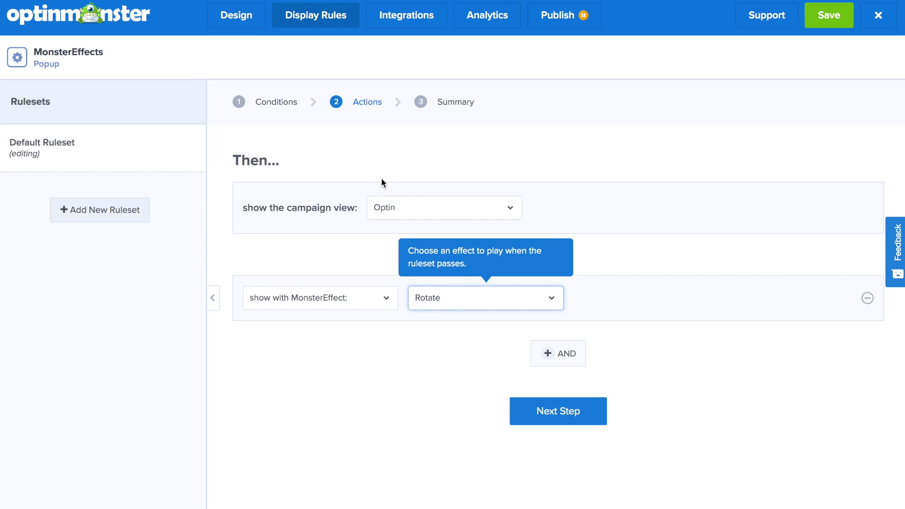
left_click(225, 26)
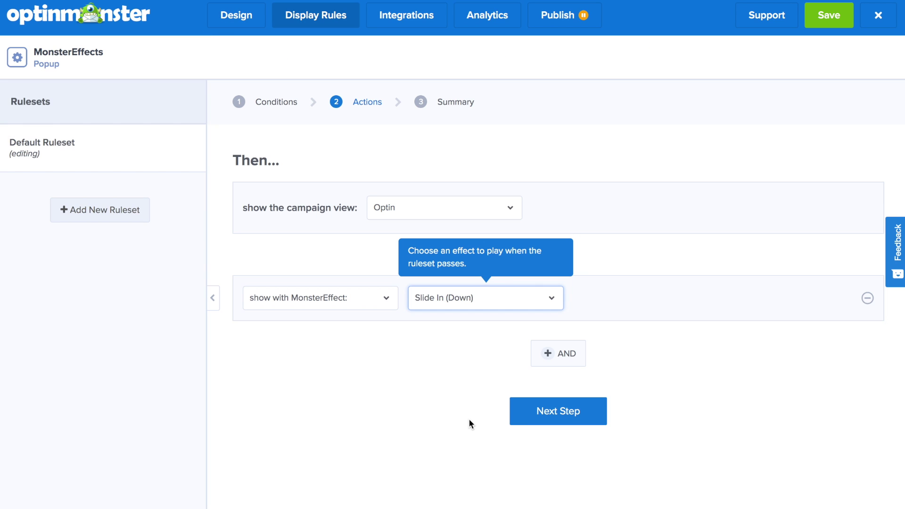
left_click(241, 19)
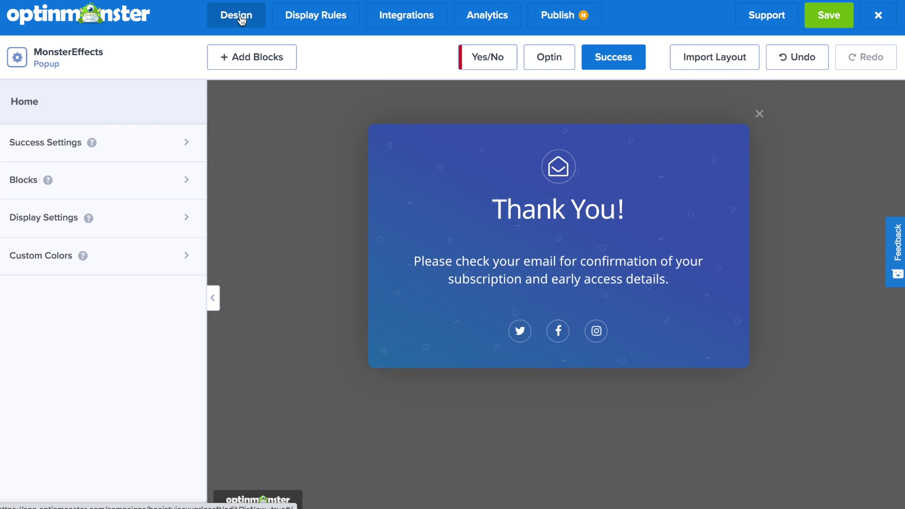
left_click(316, 15)
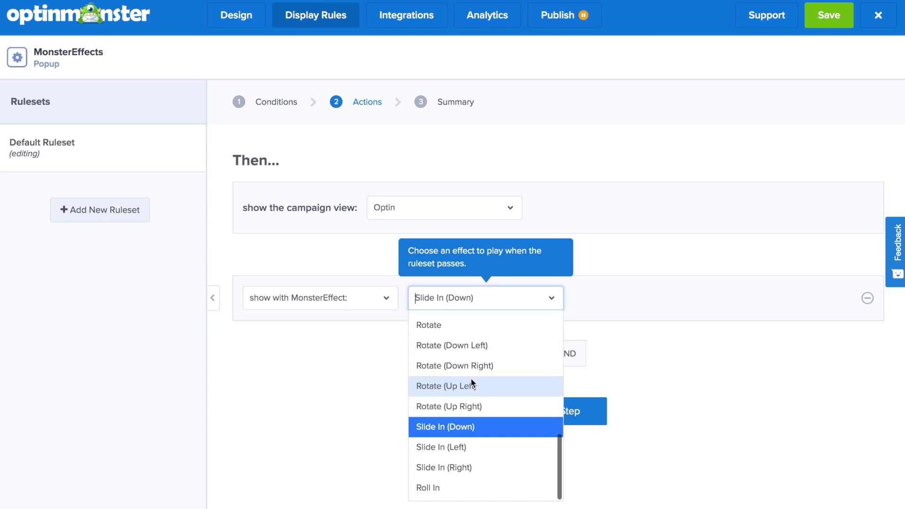
left_click(460, 452)
left_click(243, 20)
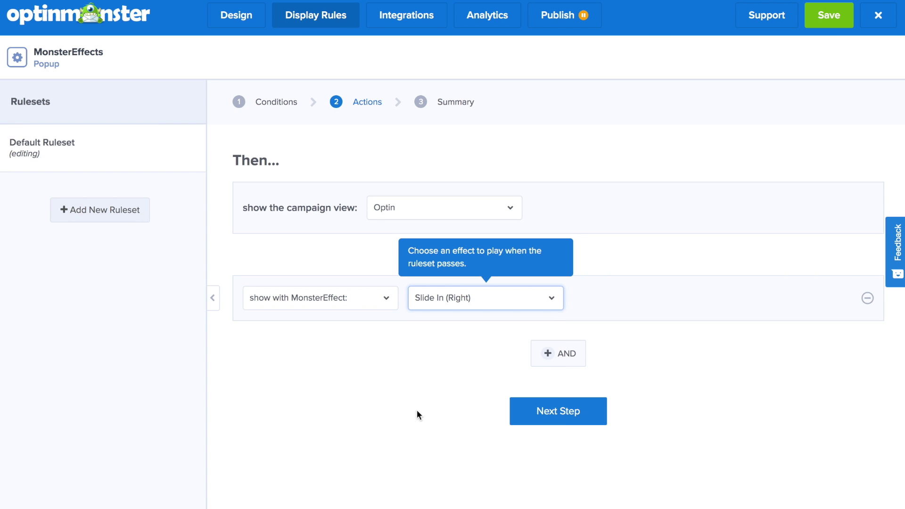
left_click(242, 16)
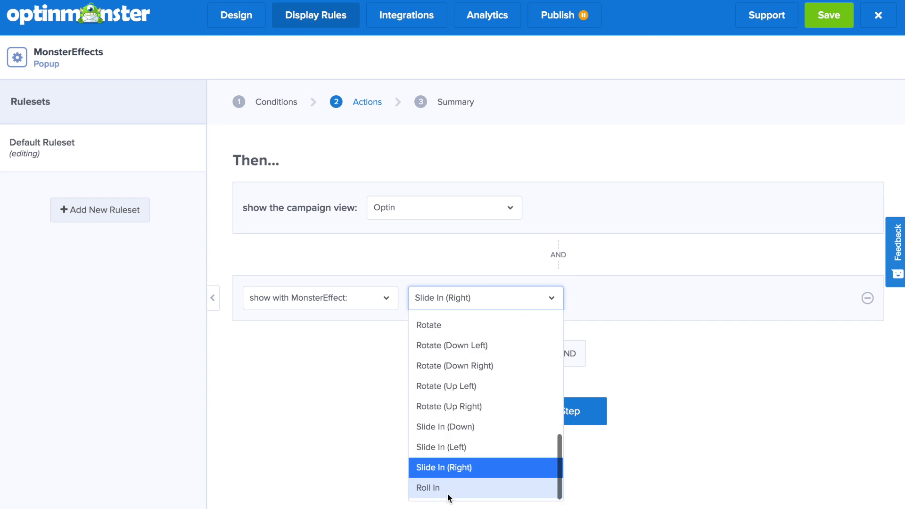
left_click(448, 491)
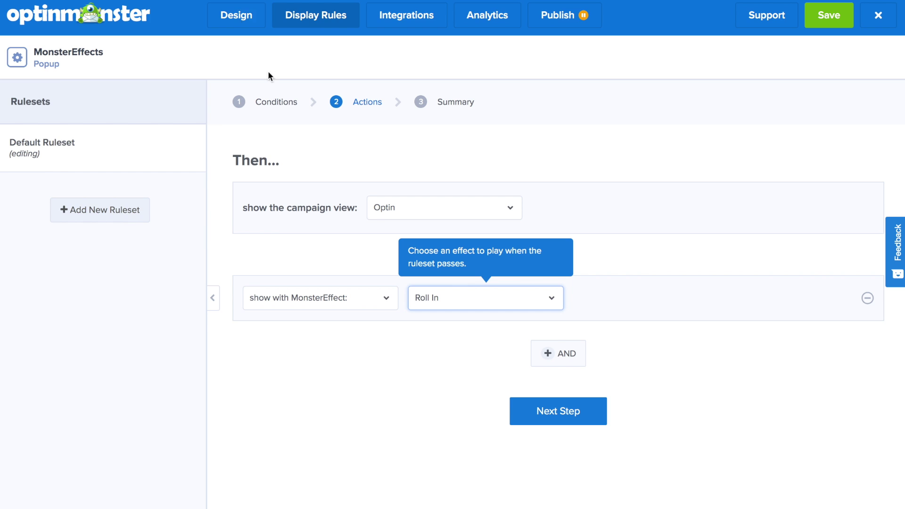
left_click(246, 19)
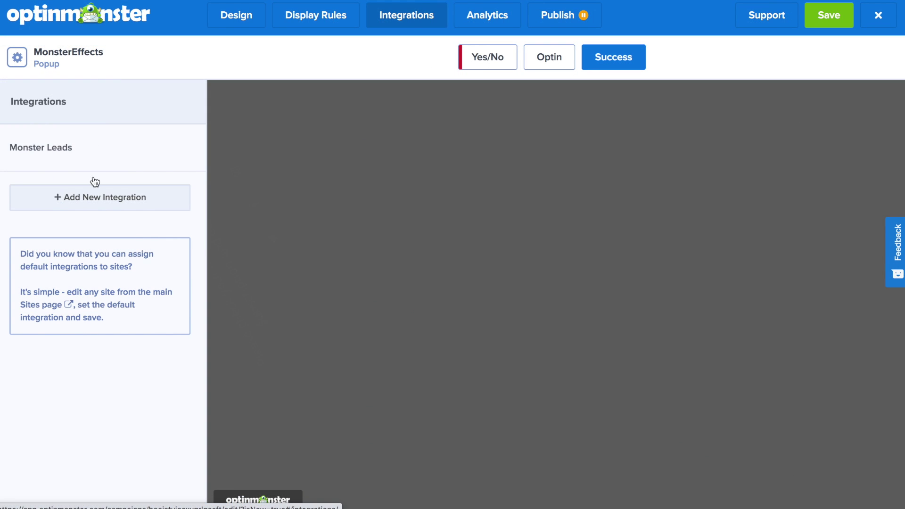
Add a Constant Contact integration with the existing provider account; it reports the account expired
left_click(101, 198)
left_click(98, 173)
type("Const")
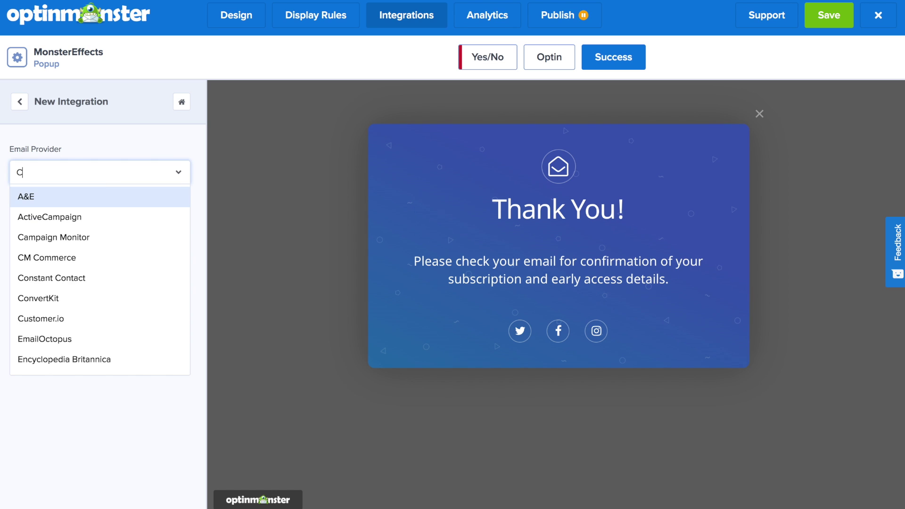
left_click(89, 195)
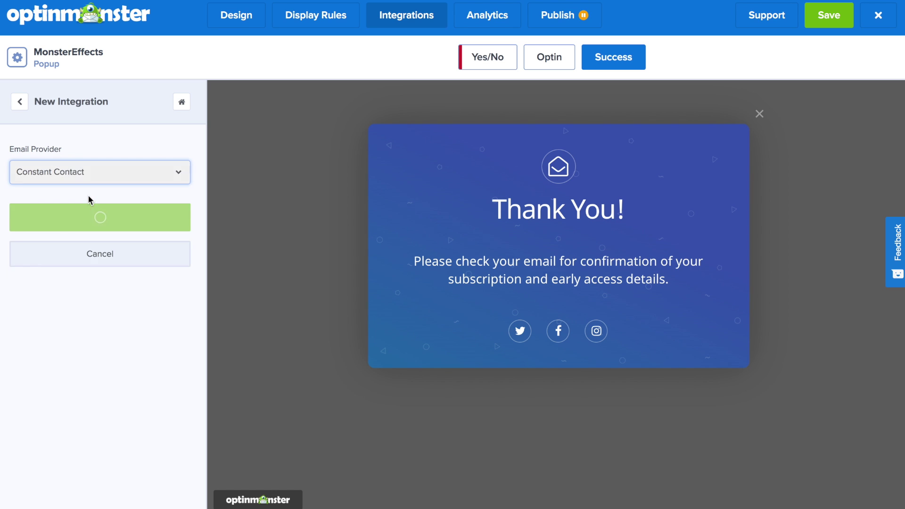
left_click(86, 233)
left_click(78, 277)
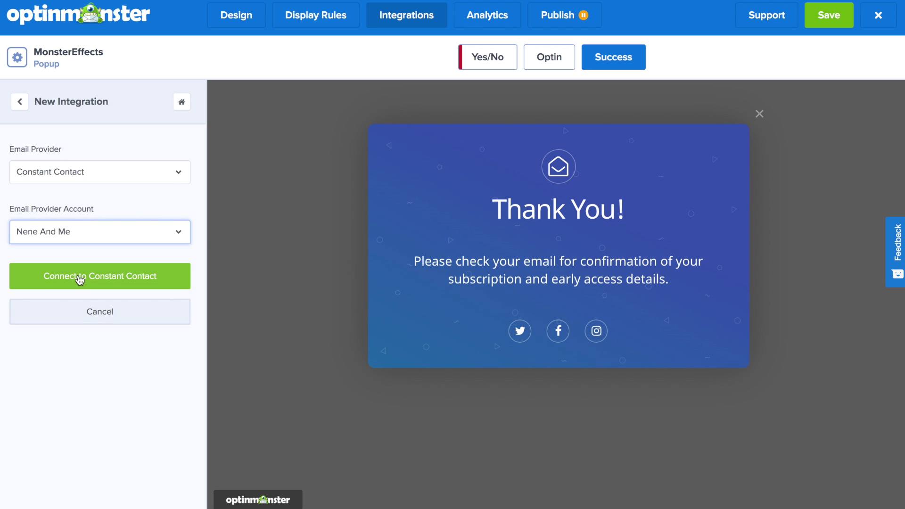
left_click(79, 276)
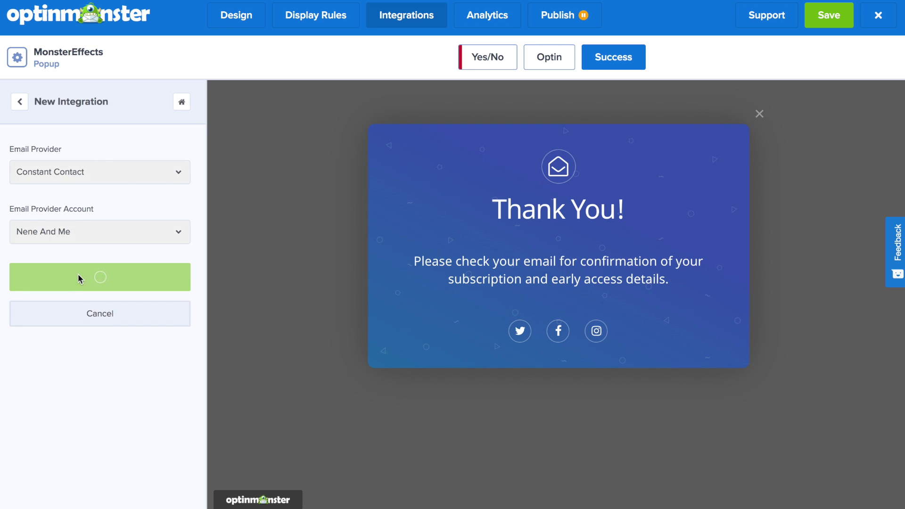
left_click(477, 16)
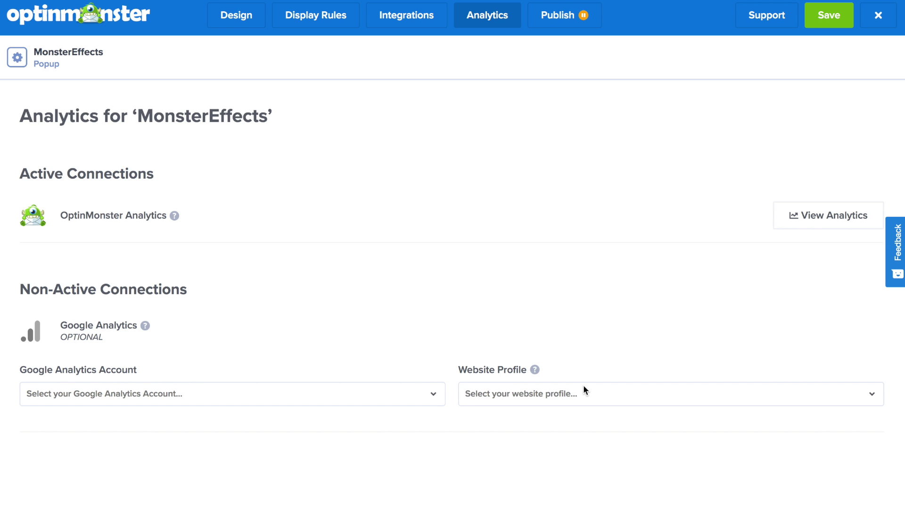
Bring up the MonsterEffects campaign's Publish options, showing its paused status and connected website
left_click(554, 26)
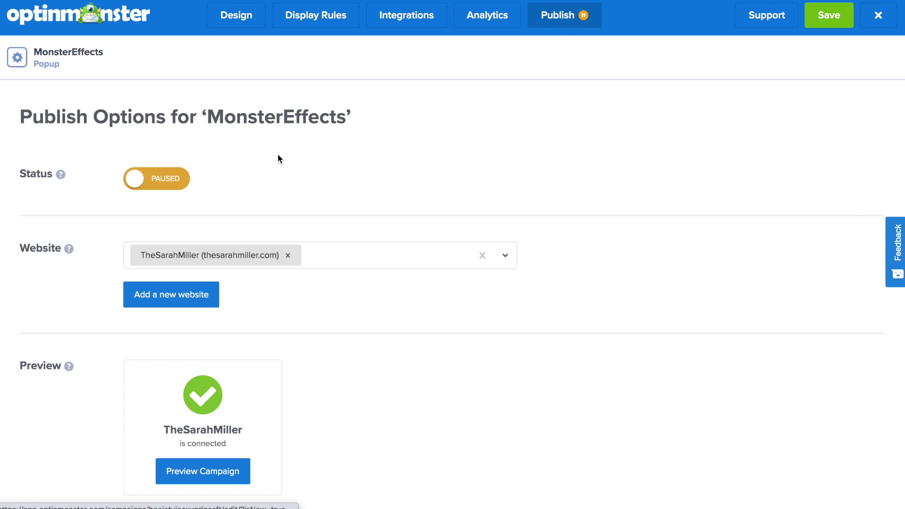
Switch the MonsterEffects campaign status from Paused to Live
left_click(178, 178)
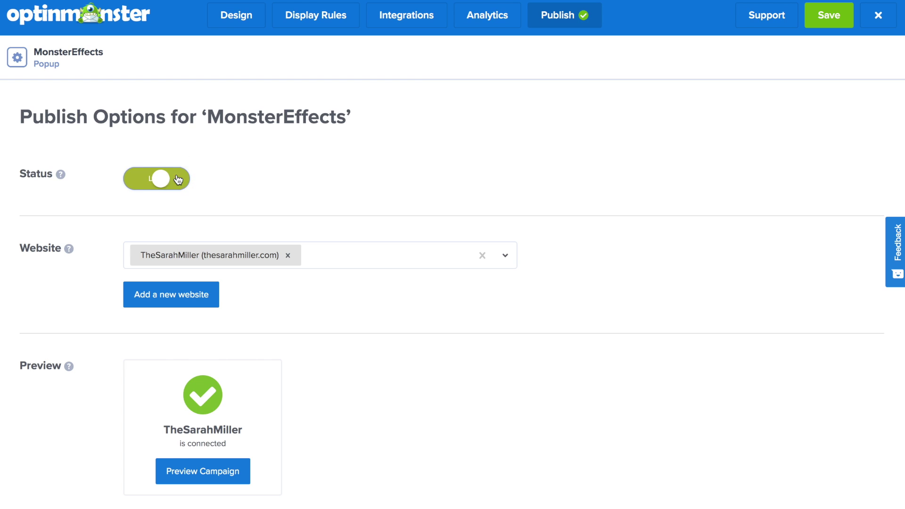